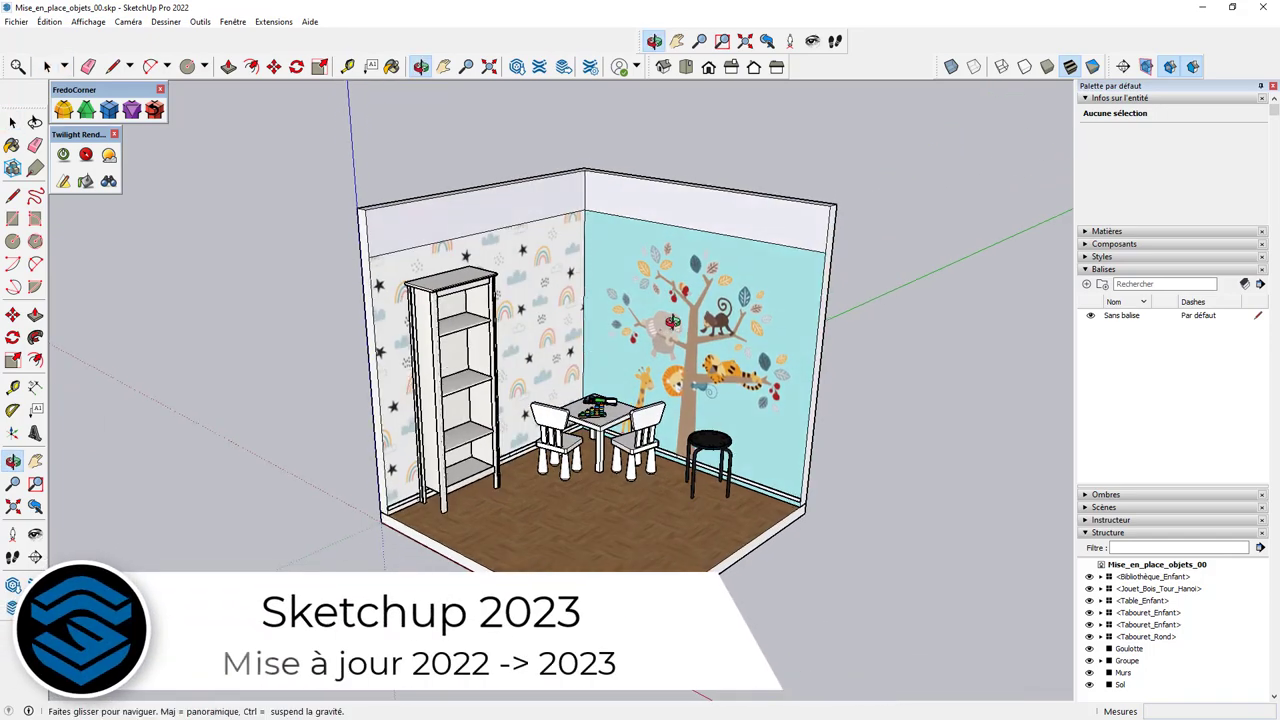
Step: Return to the Select tool and orbit the children's room back to a front-facing view
key(space)
middle_drag(548, 345, 672, 318)
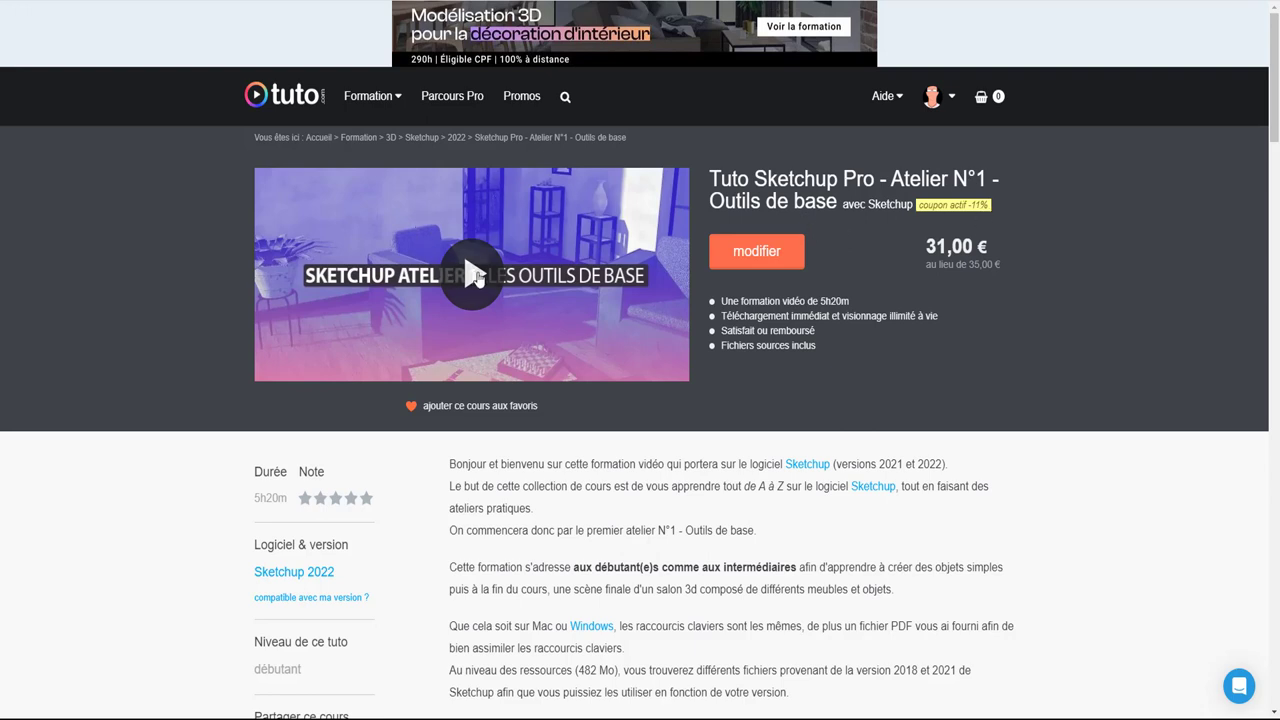
scroll(700, 322, down, 2)
scroll(735, 323, down, 3)
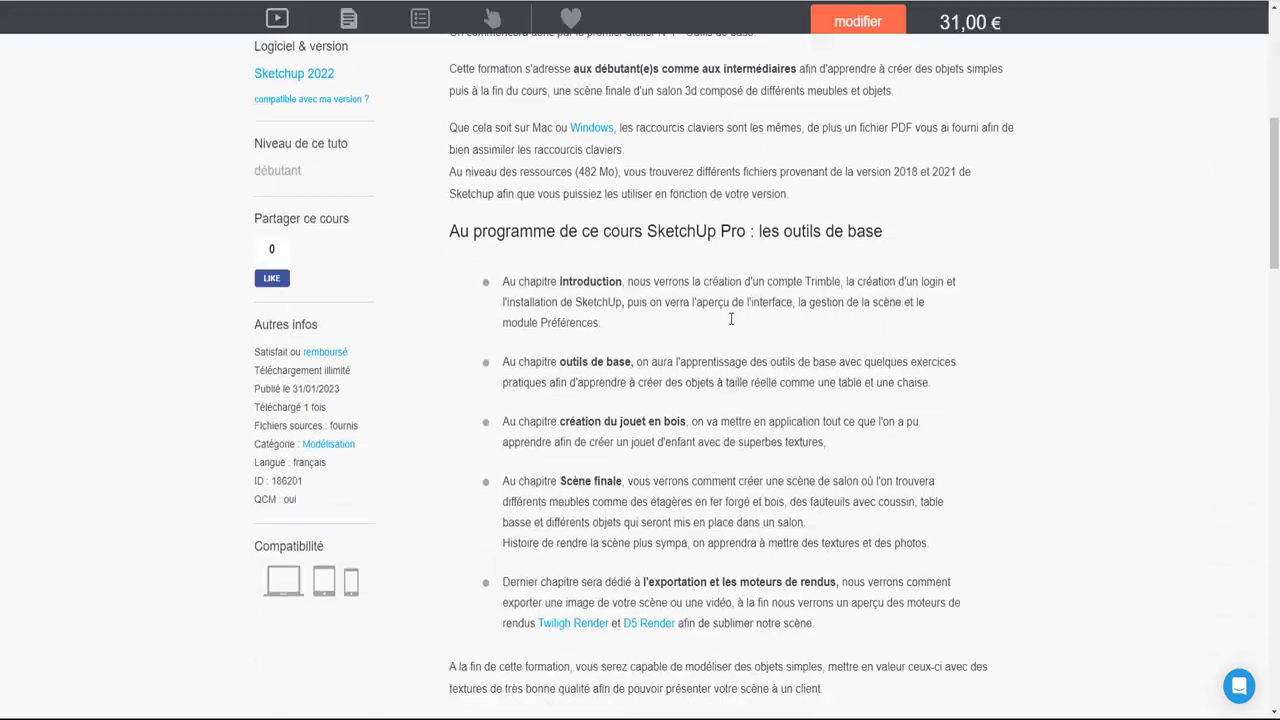
scroll(735, 323, down, 3)
scroll(729, 324, up, 5)
scroll(729, 324, up, 2)
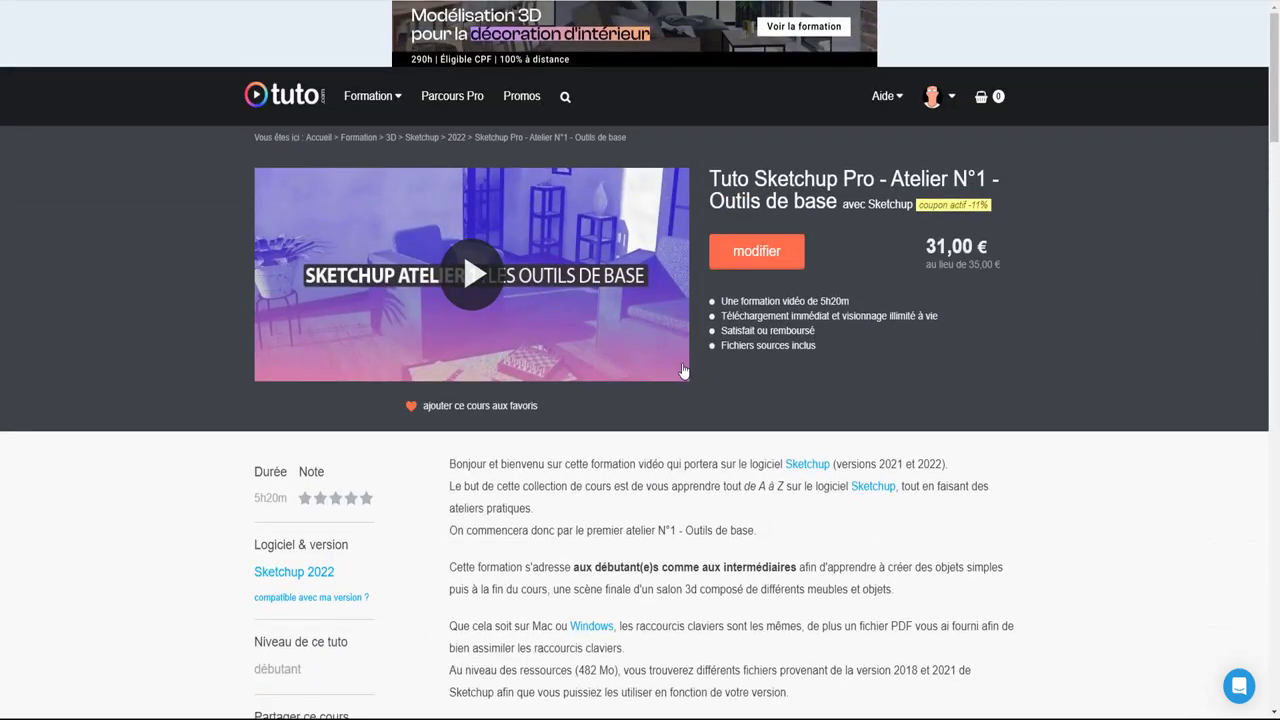
scroll(700, 362, down, 4)
scroll(699, 361, down, 5)
scroll(700, 361, down, 3)
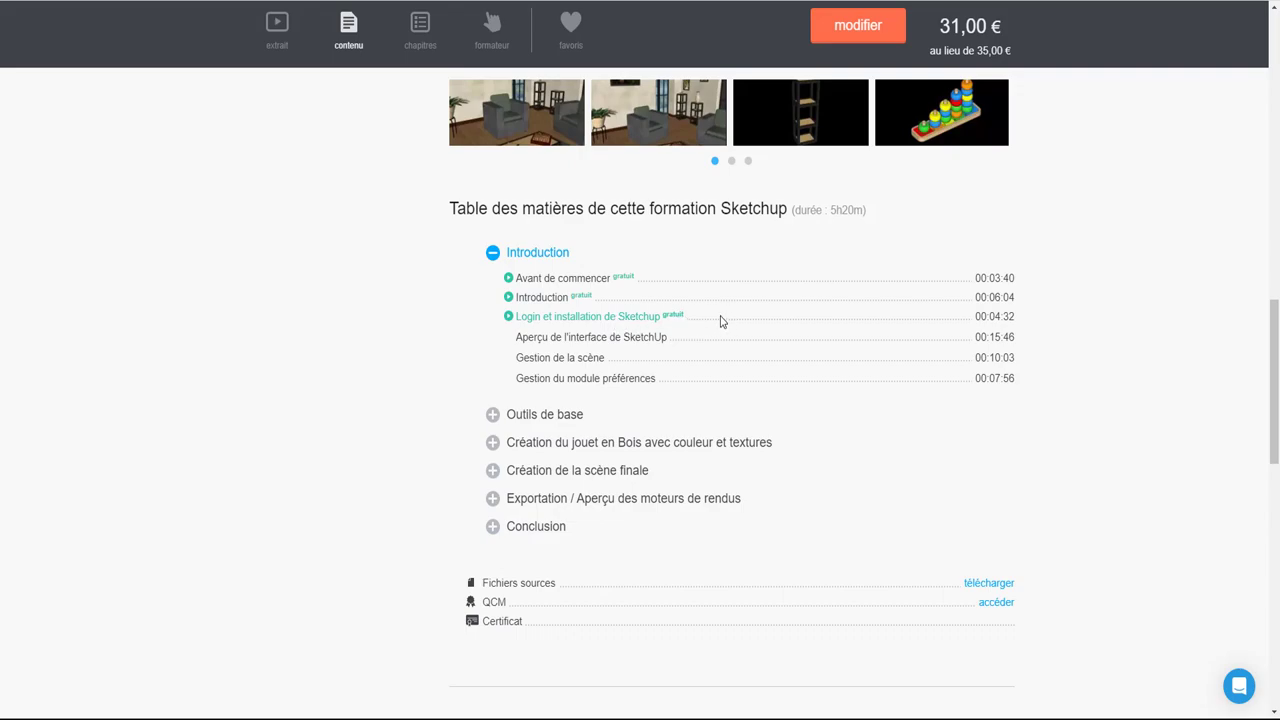
scroll(721, 321, up, 3)
scroll(724, 326, up, 6)
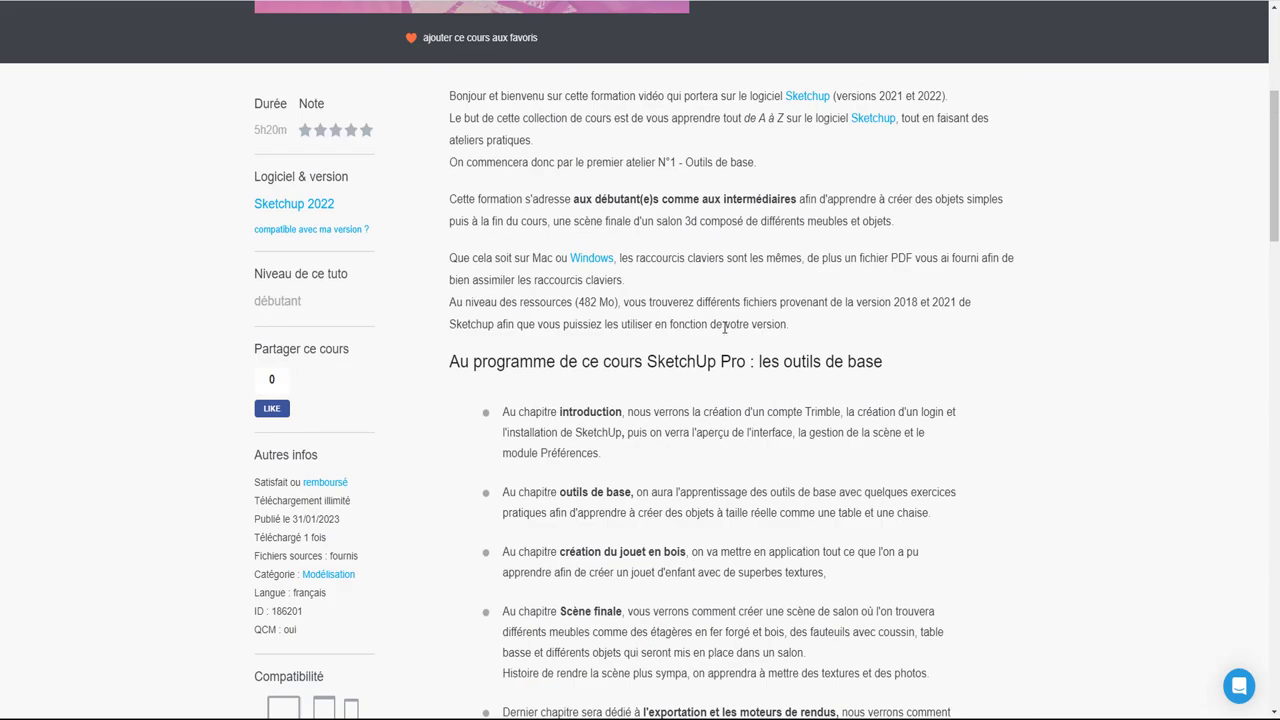
scroll(724, 326, up, 4)
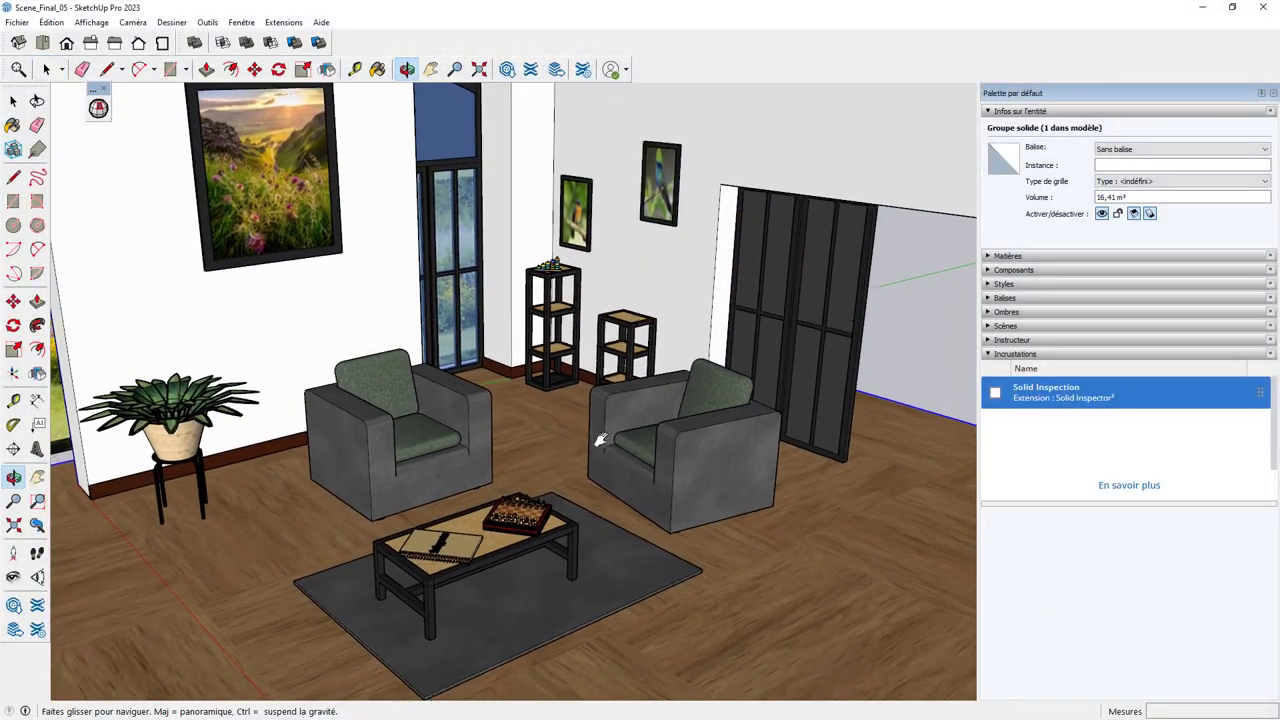
key(space)
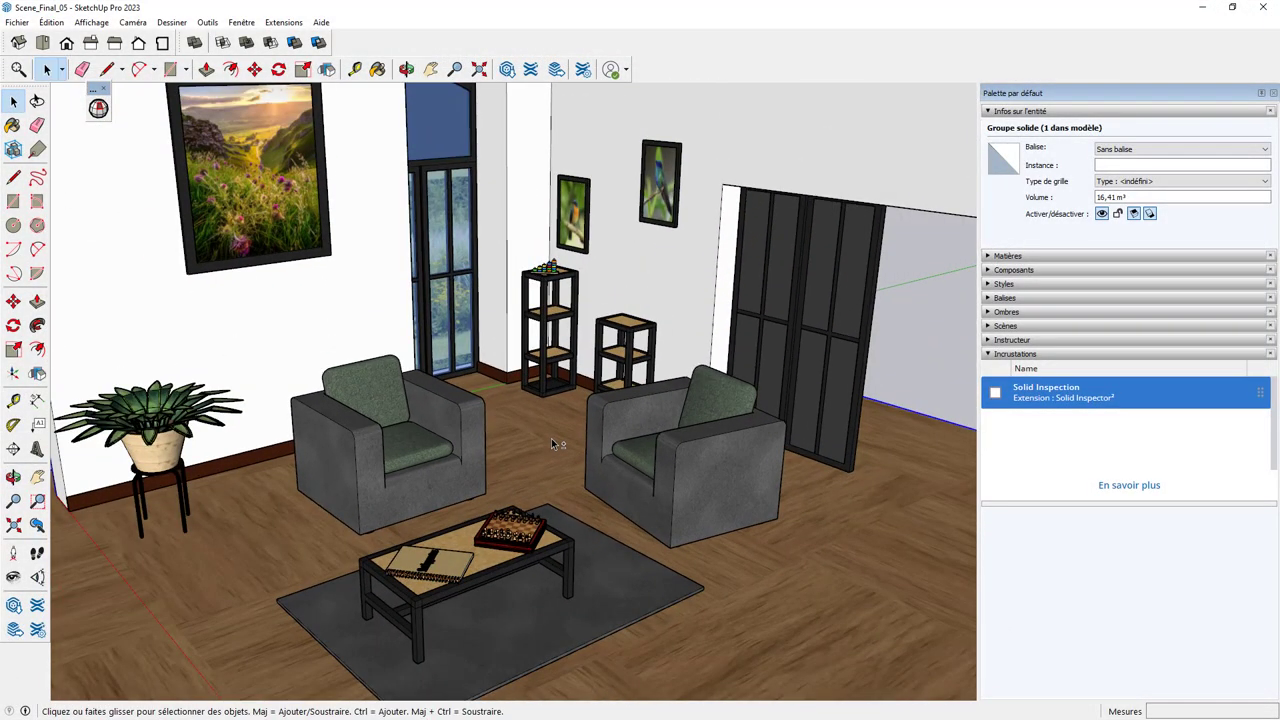
middle_drag(556, 444, 560, 438)
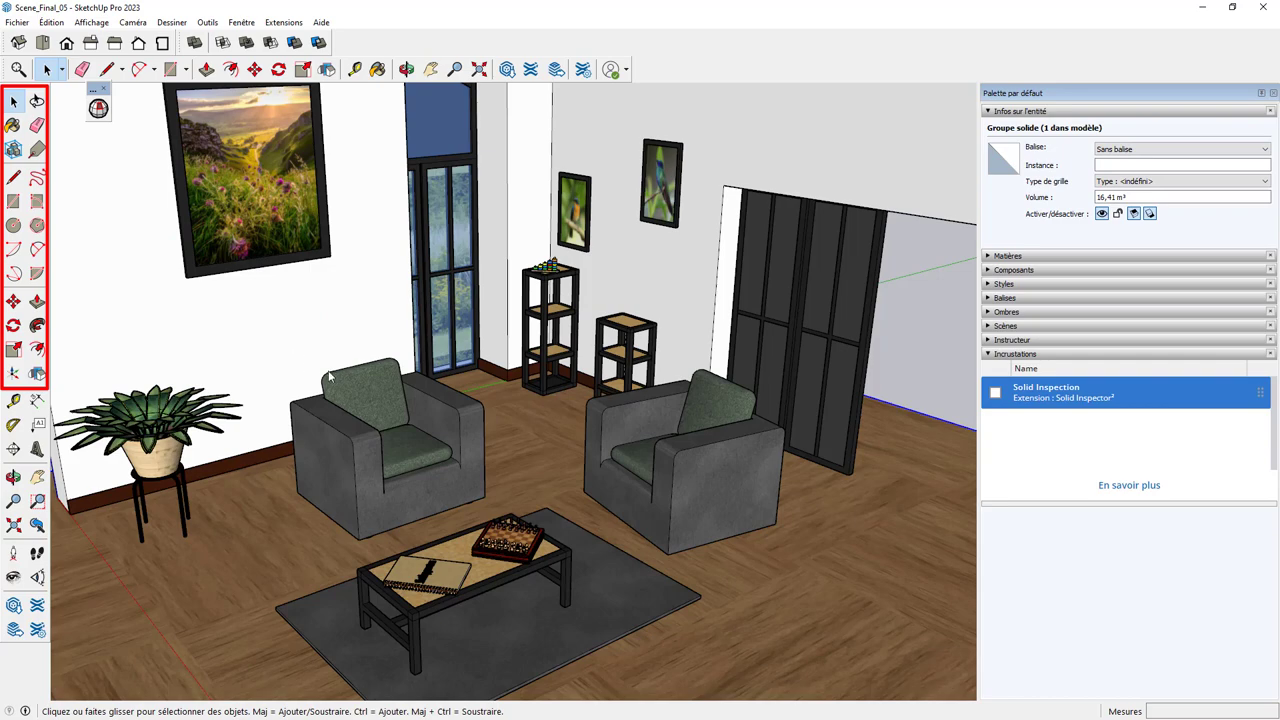
middle_drag(390, 430, 497, 393)
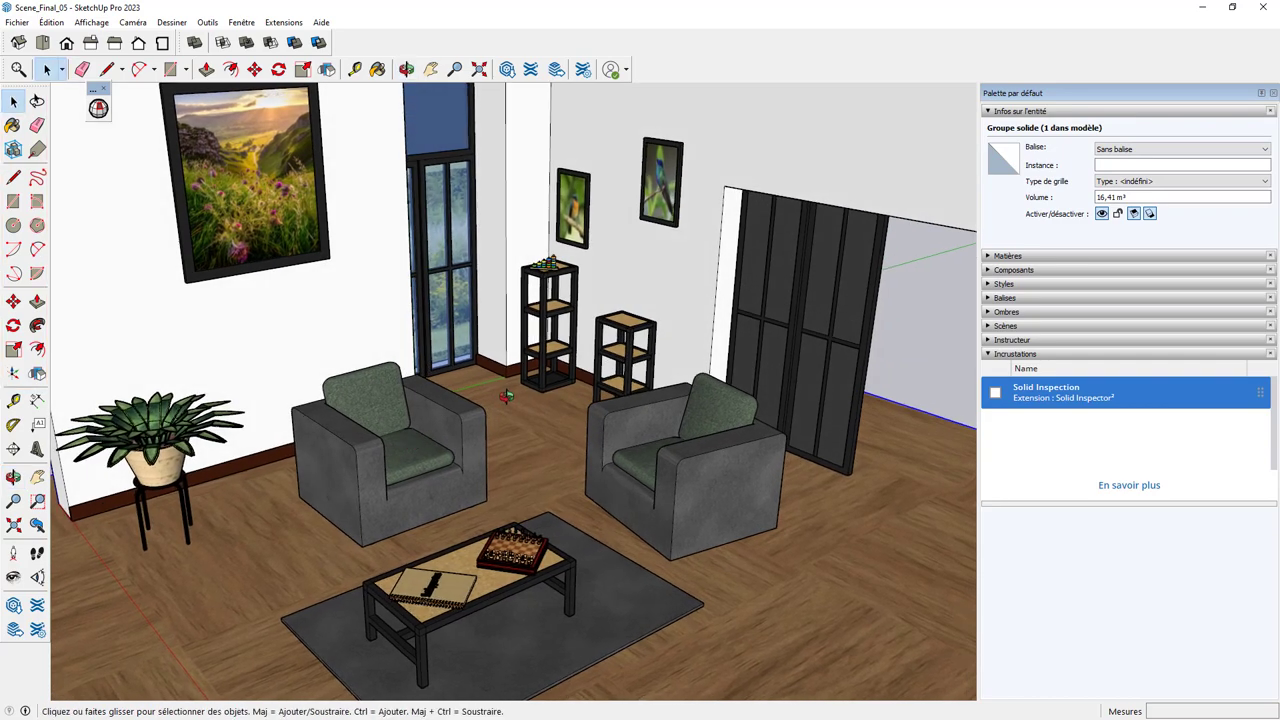
scroll(578, 244, up, 3)
scroll(578, 244, up, 3)
scroll(540, 265, up, 2)
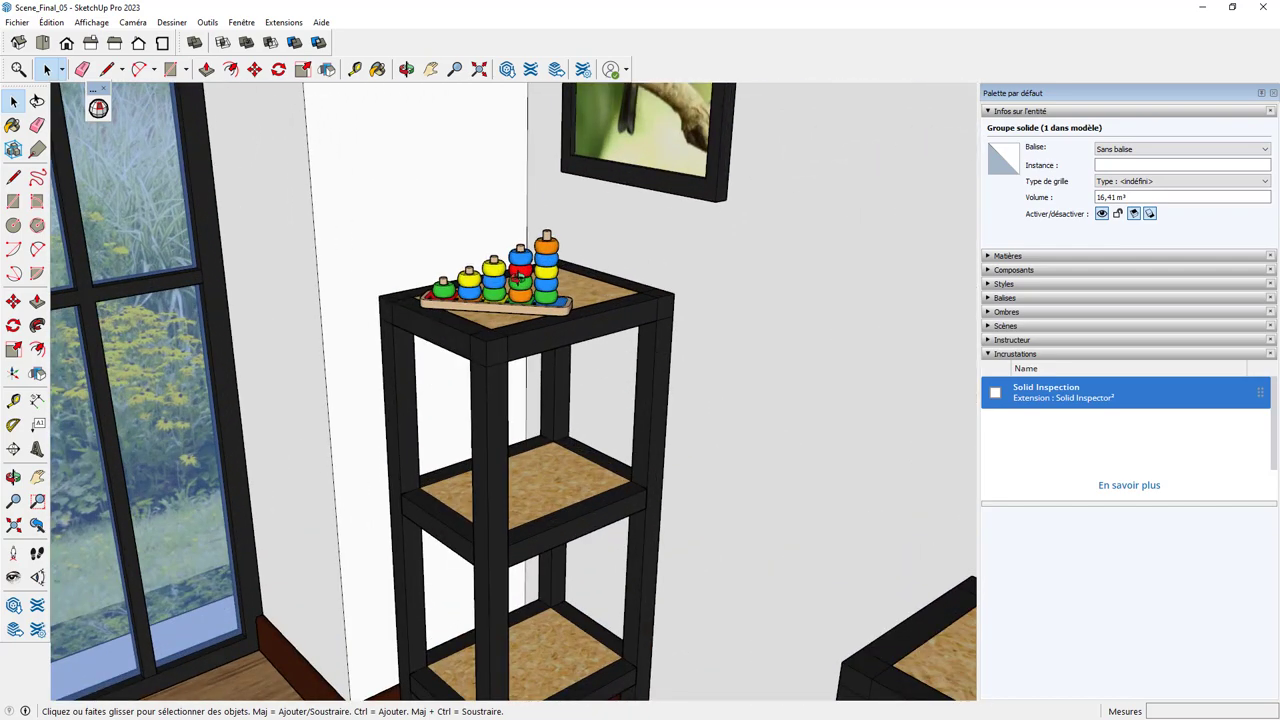
scroll(520, 280, down, 3)
scroll(520, 280, down, 3)
scroll(520, 280, down, 3)
middle_drag(500, 470, 479, 482)
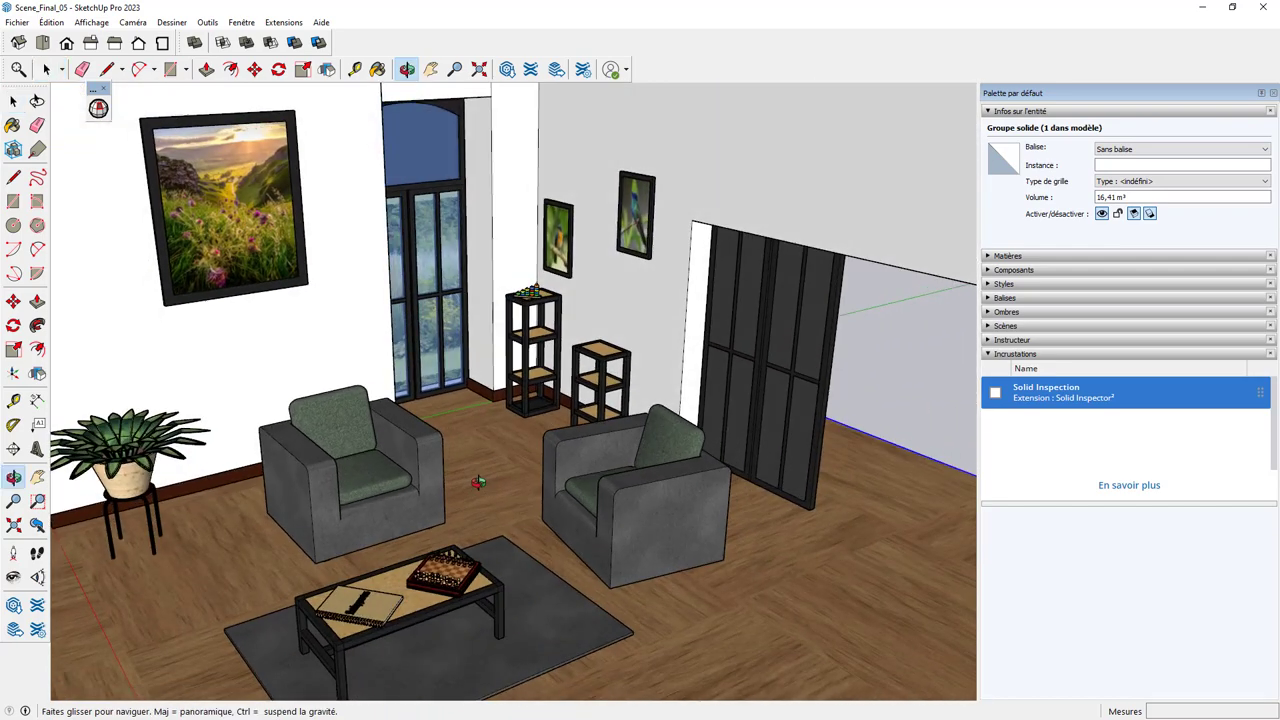
drag(479, 482, 517, 483)
key(space)
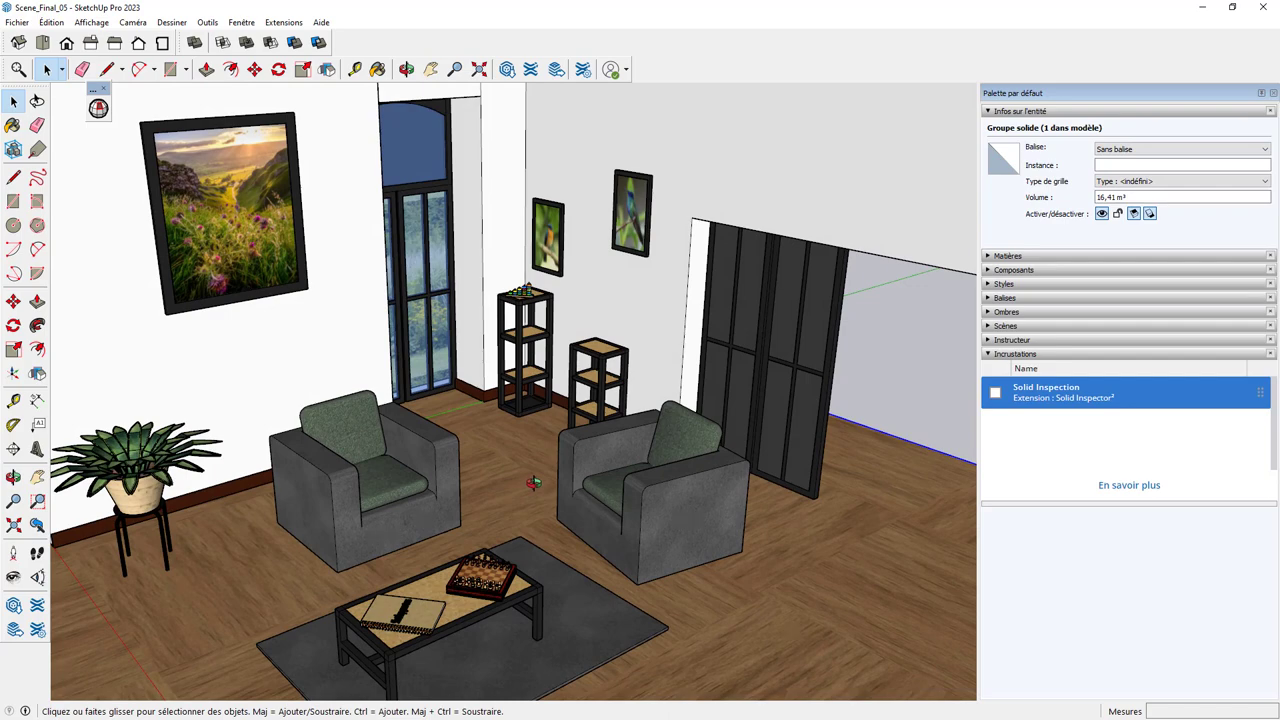
mouse_move(534, 482)
middle_down()
mouse_move(481, 527)
mouse_move(530, 468)
middle_up()
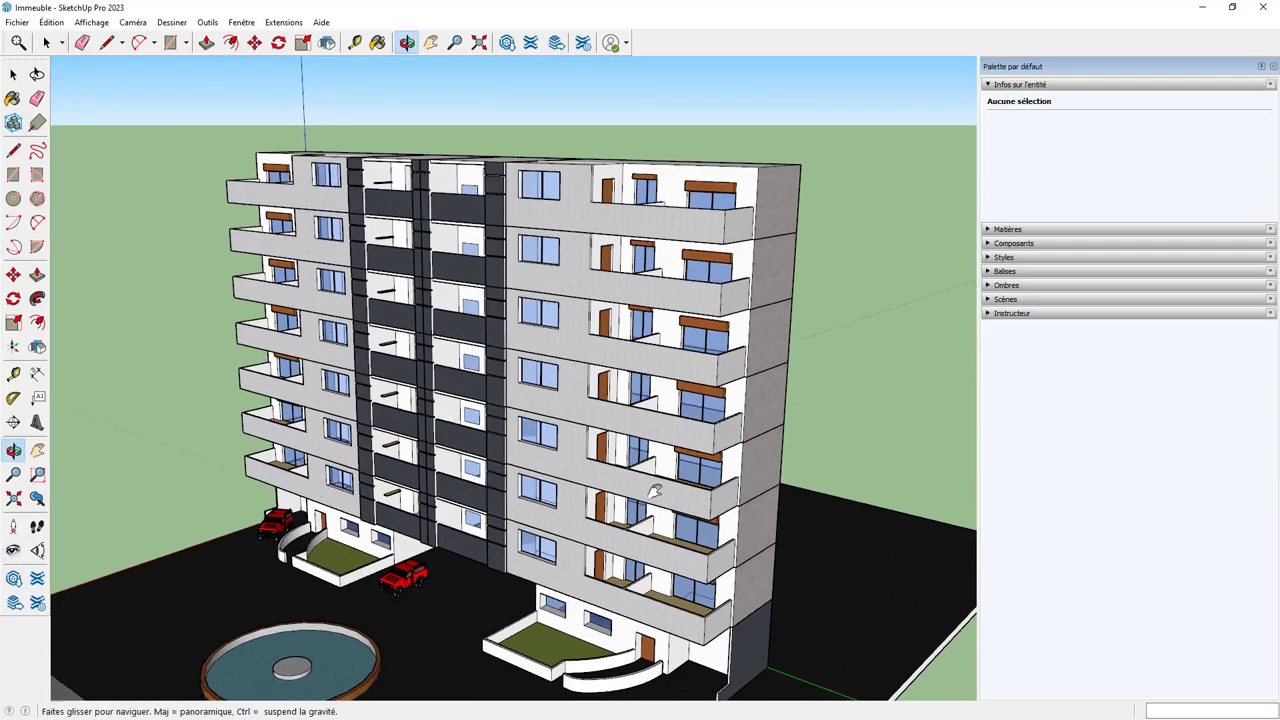
Step: Orbit around the apartment building, stand the camera at 1.68 m, and look up at the balconies
middle_drag(651, 409, 651, 358)
drag(651, 358, 667, 424)
key(l)
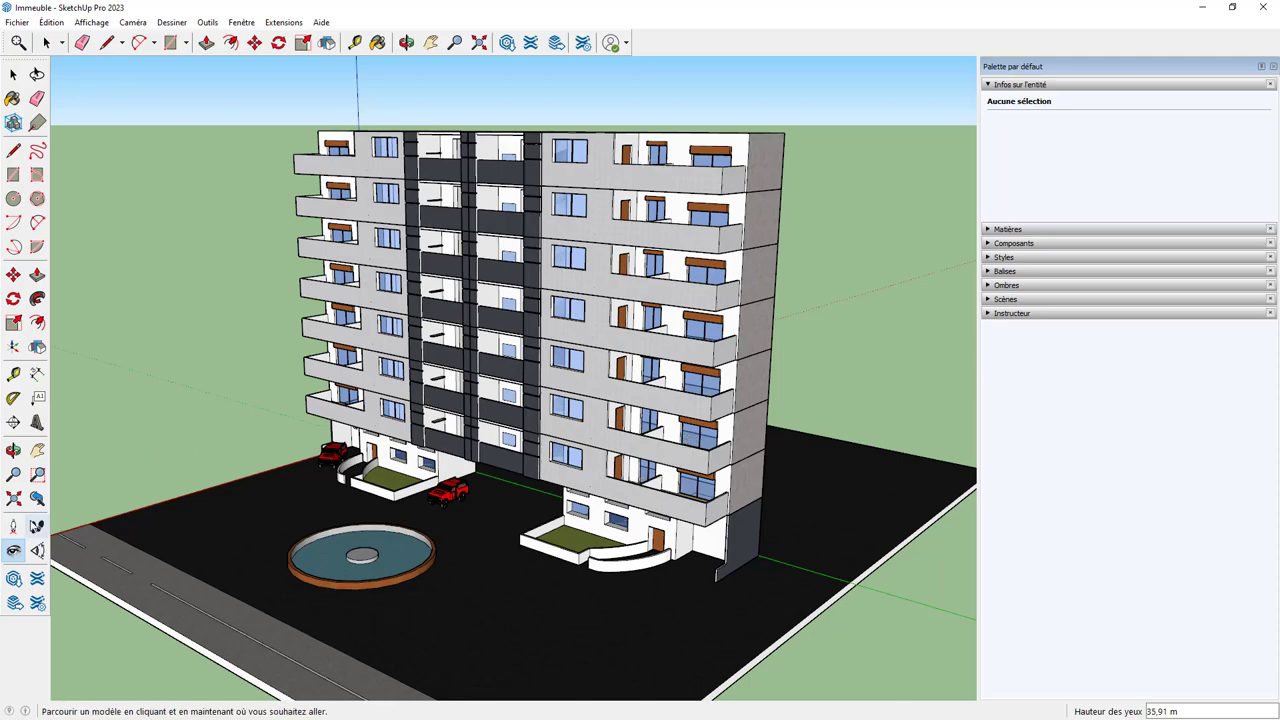
click(14, 535)
click(549, 638)
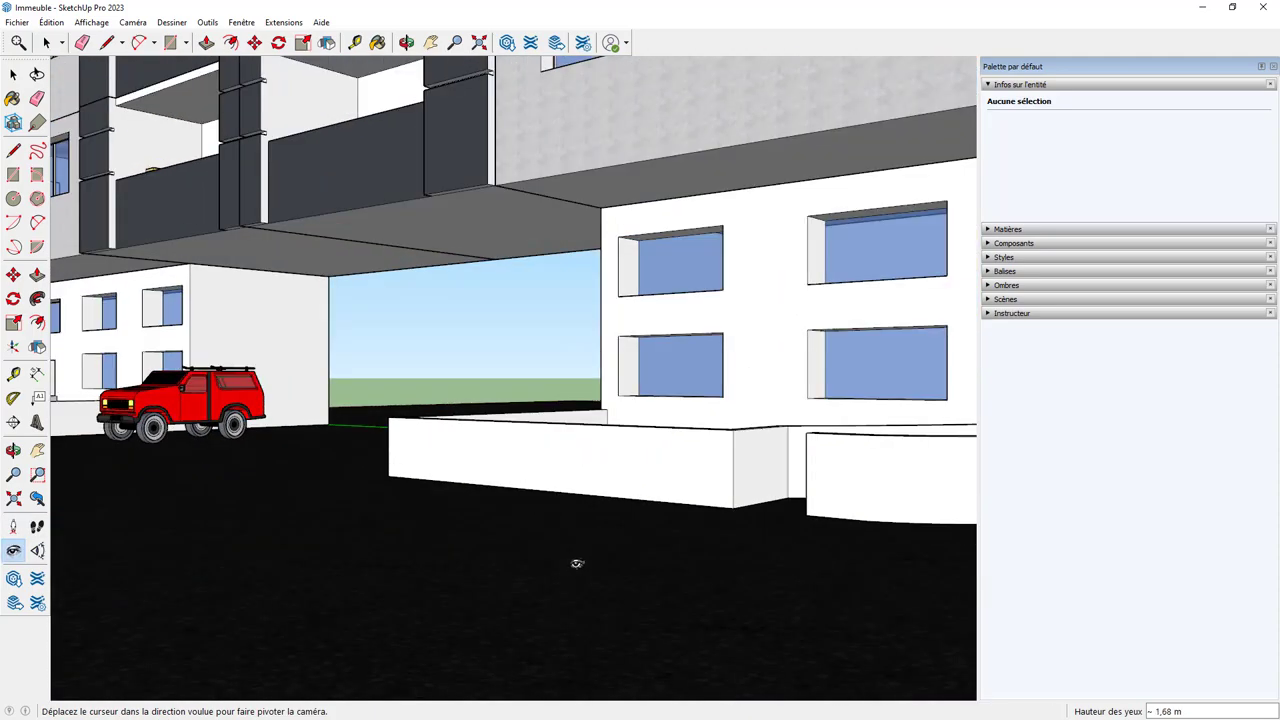
drag(576, 563, 803, 342)
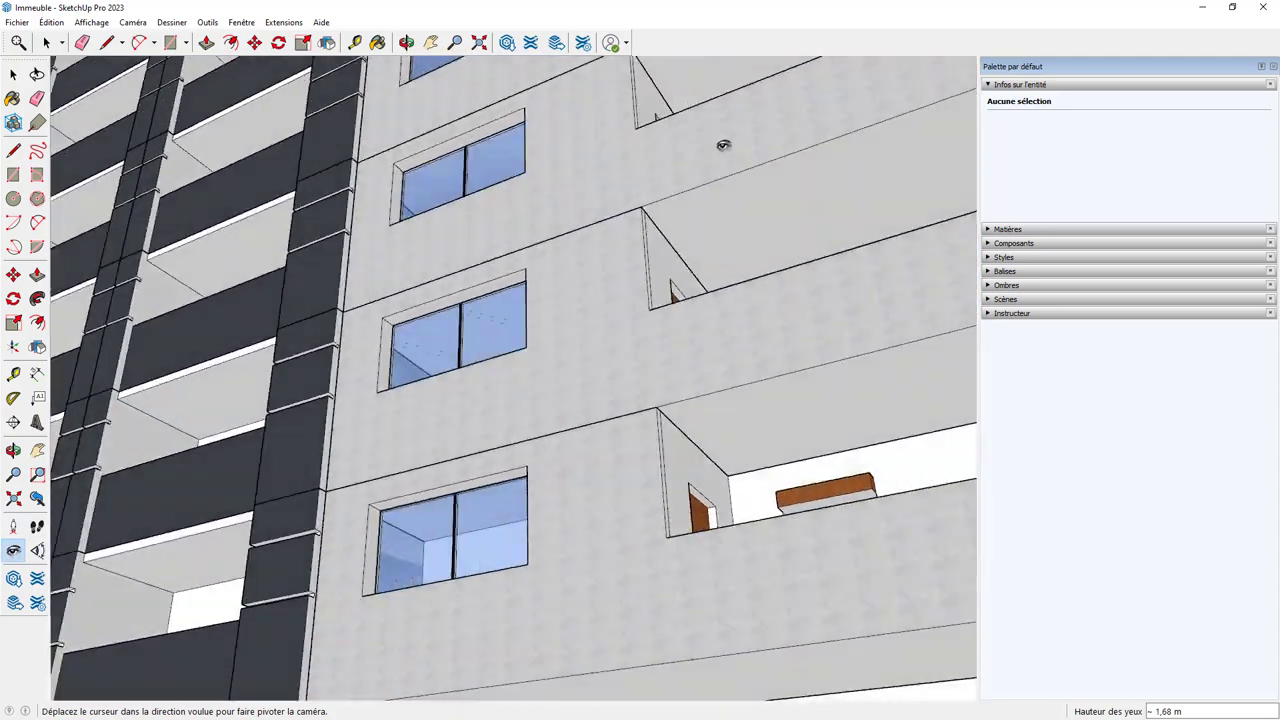
Step: Zoom out to the whole building with Zoom Extents and orbit to an aerial view
scroll(803, 342, down, 6)
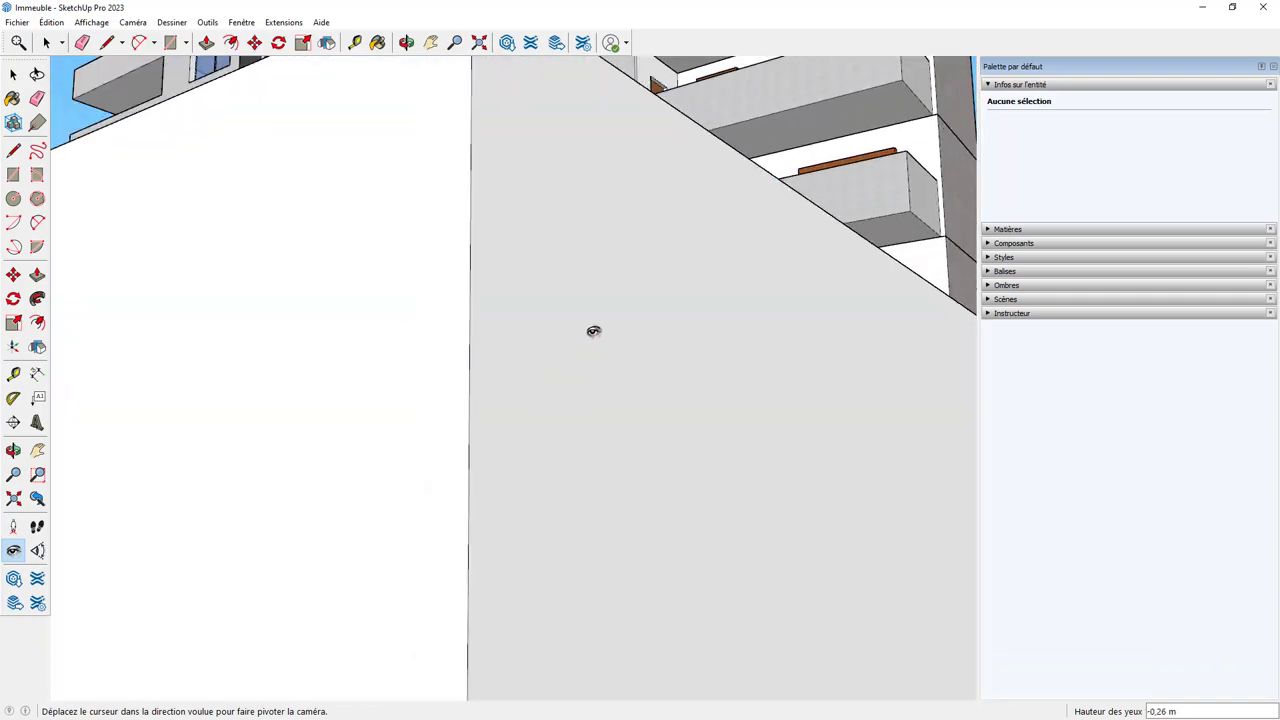
key(shift+z)
mouse_move(588, 342)
middle_down()
mouse_move(585, 522)
mouse_move(640, 383)
middle_up()
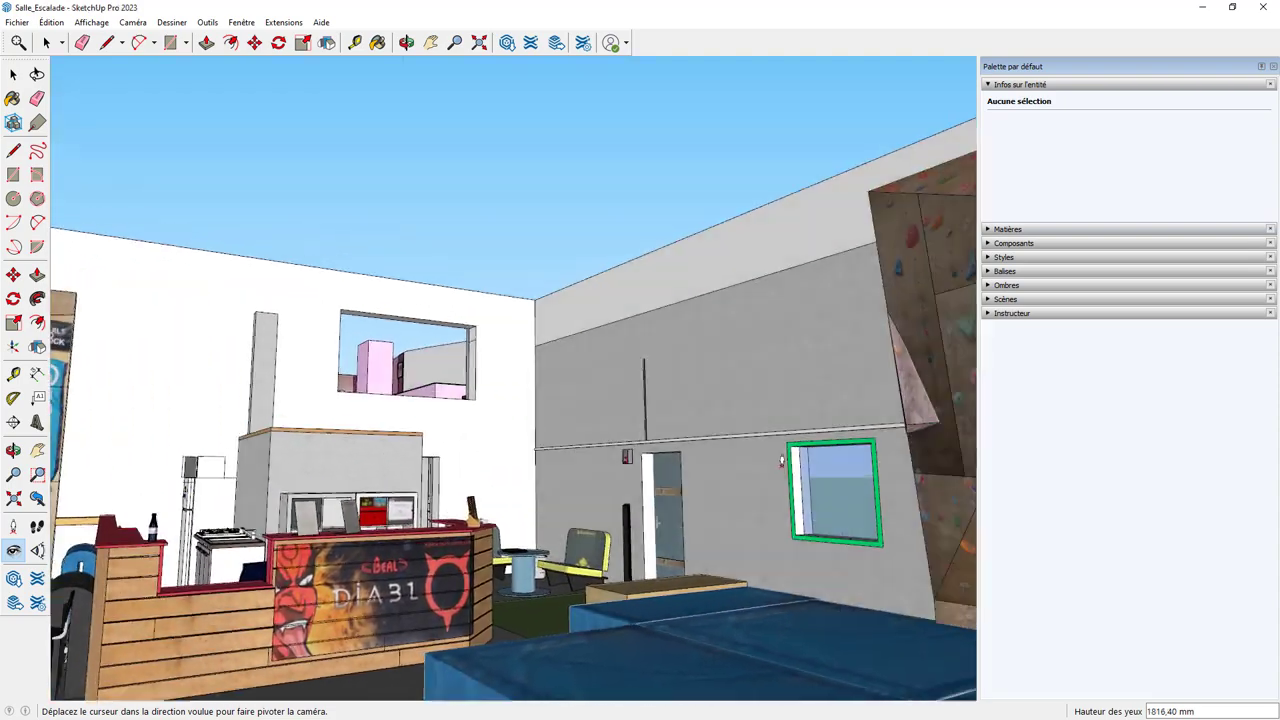
Step: Look around toward the climbing wall, then walk past the reception counter and over the blue mats
drag(782, 461, 613, 467)
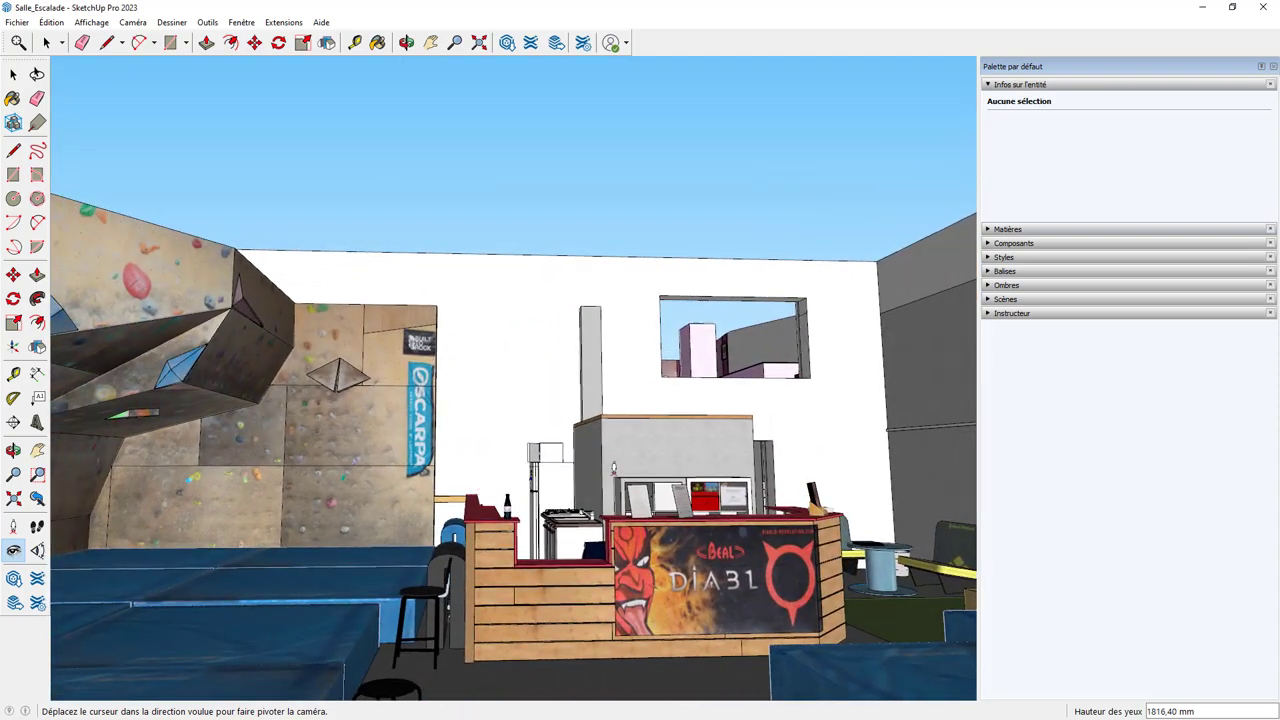
drag(678, 461, 614, 517)
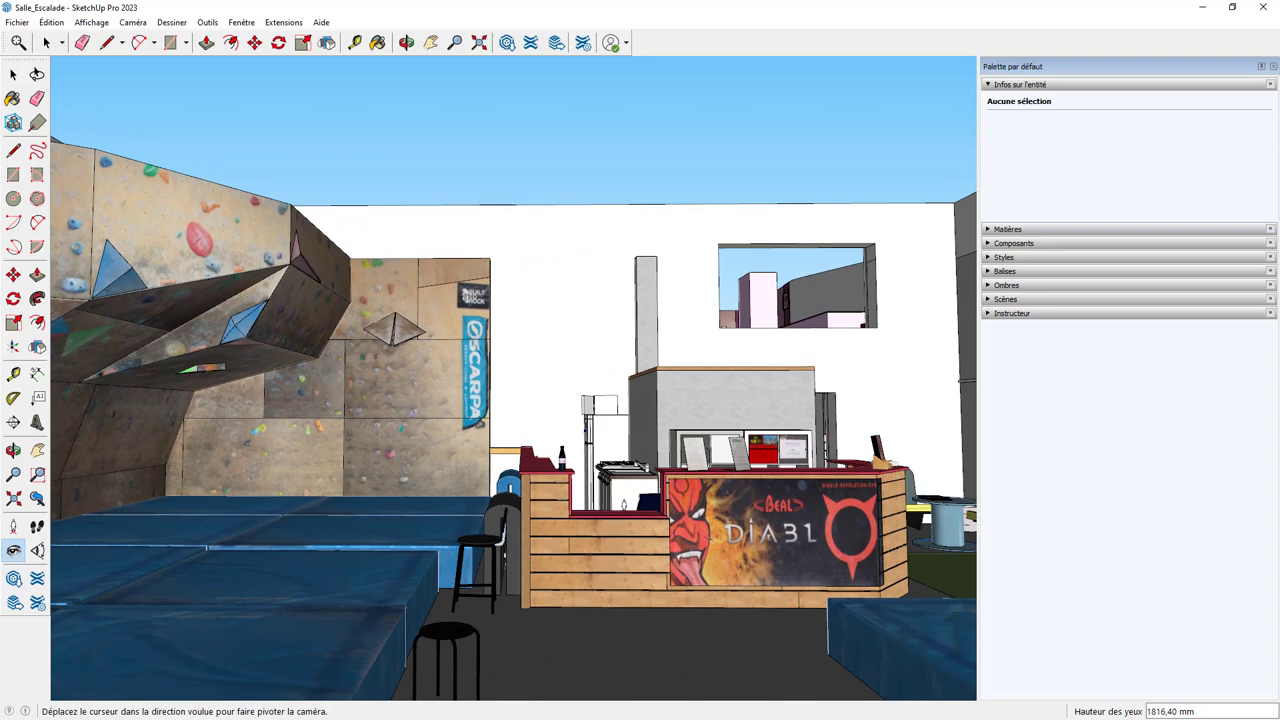
click(37, 526)
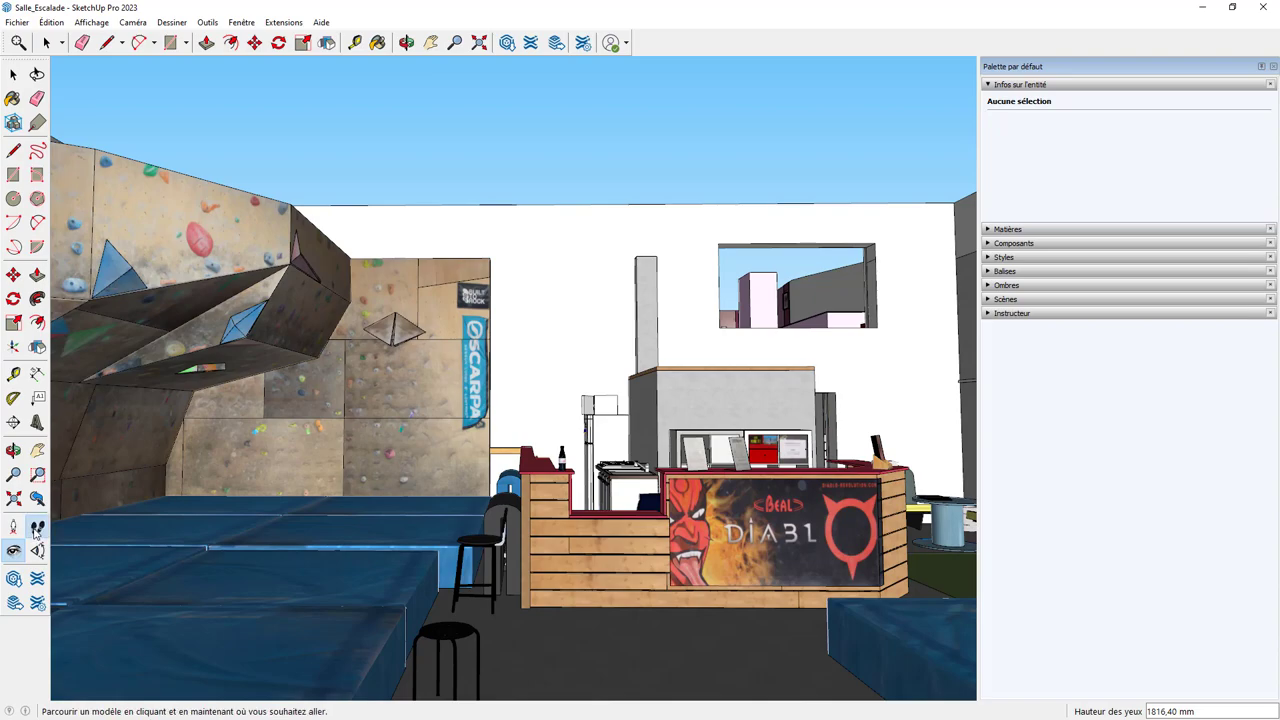
middle_drag(728, 599, 760, 598)
mouse_move(760, 598)
mouse_down()
mouse_move(944, 554)
mouse_move(620, 546)
mouse_up()
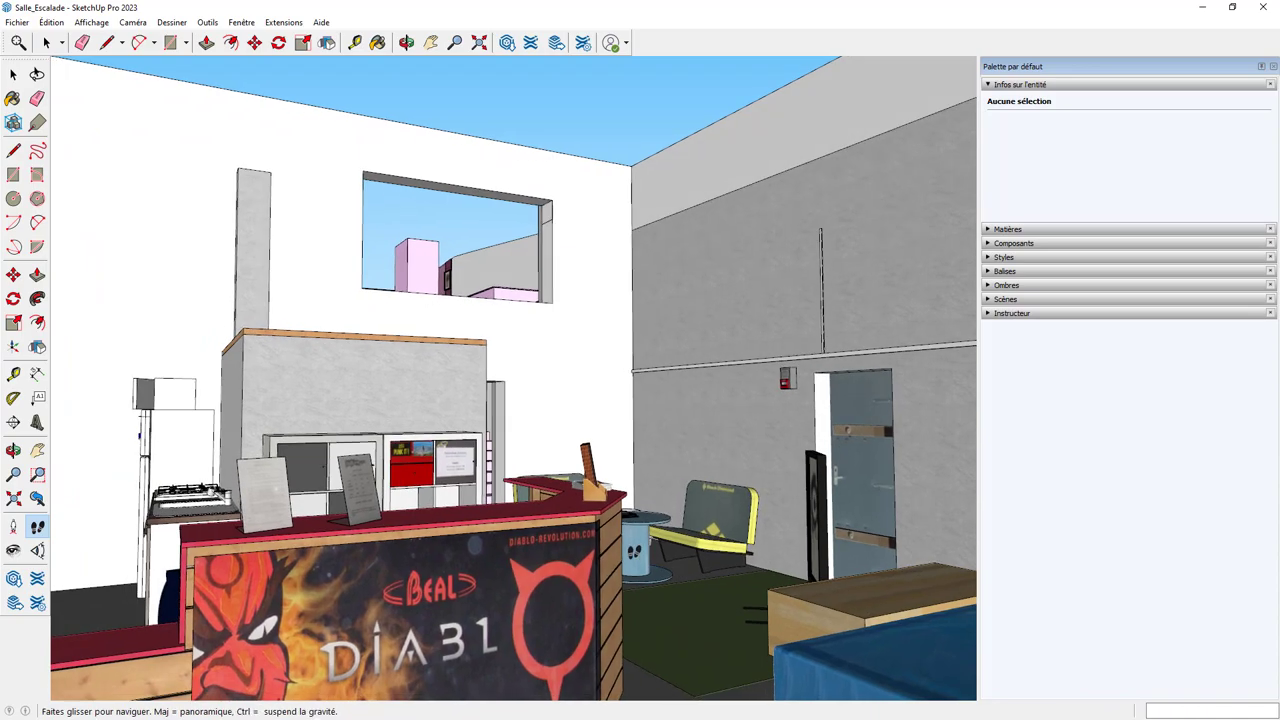
middle_drag(620, 546, 533, 577)
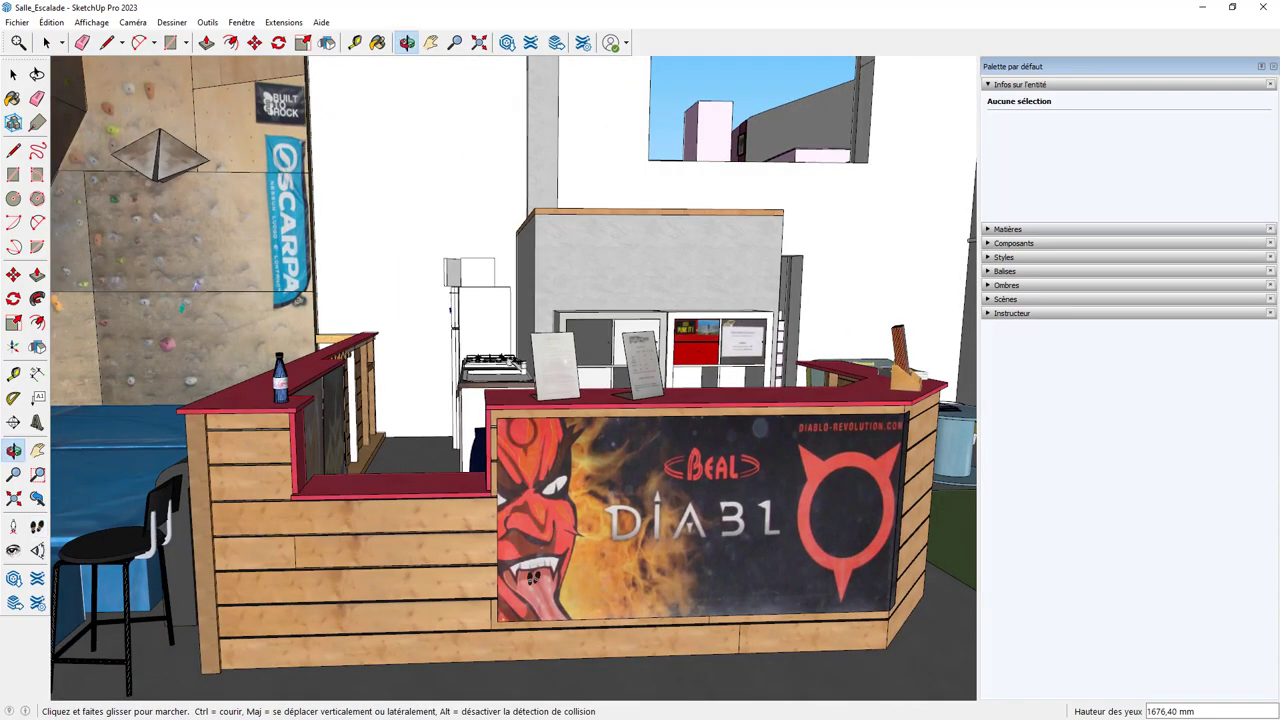
mouse_move(533, 577)
mouse_down()
mouse_move(666, 690)
mouse_move(376, 175)
mouse_move(975, 359)
mouse_move(683, 380)
mouse_up()
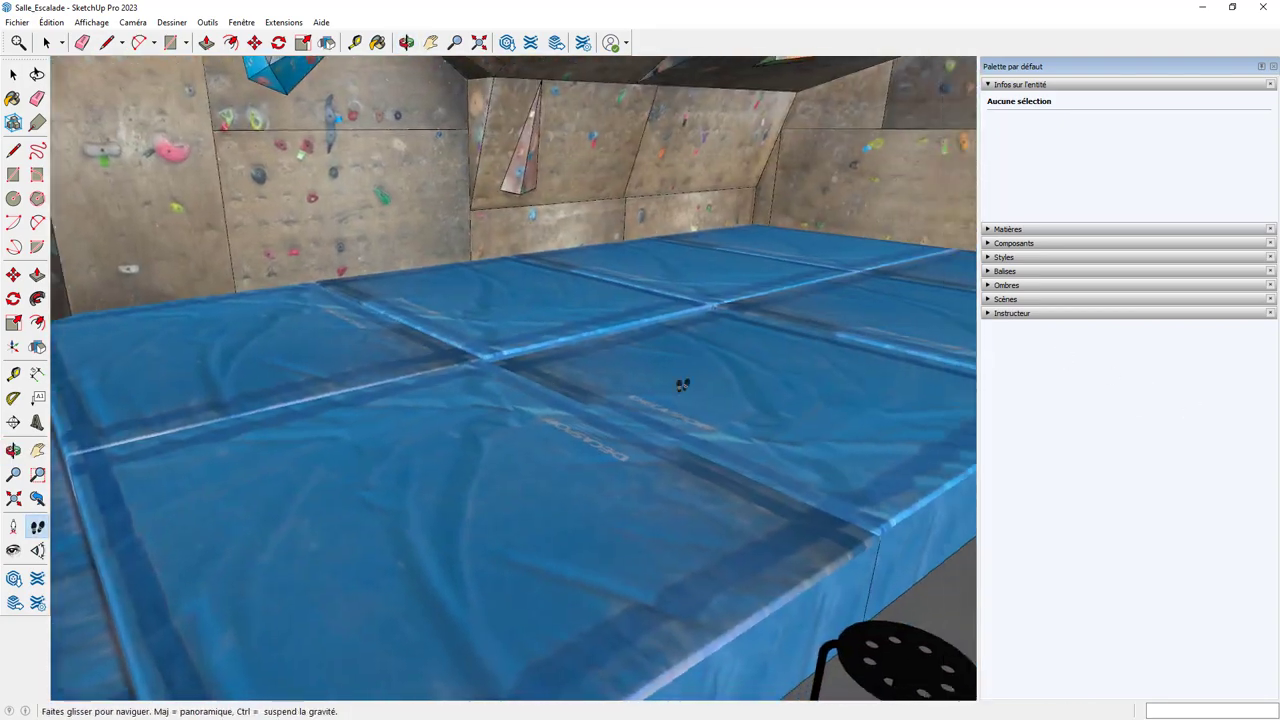
middle_drag(683, 380, 872, 385)
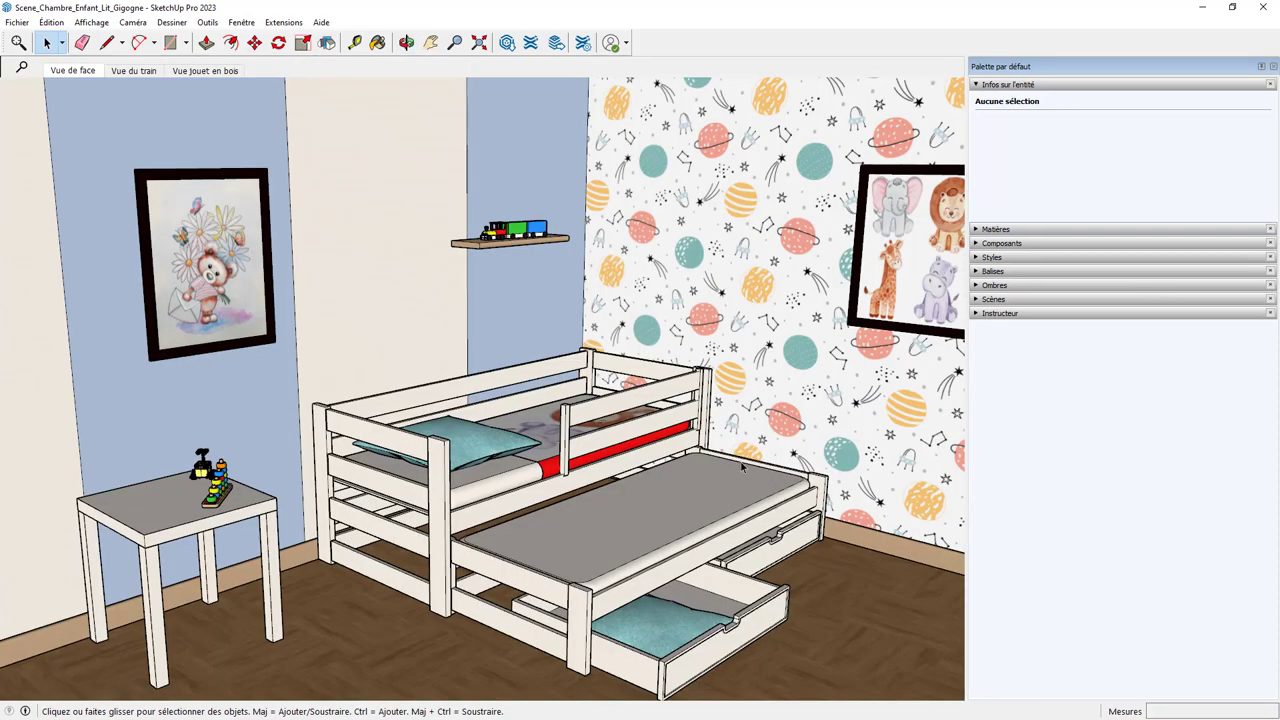
Step: Zoom out and in on the trundle-bed bedroom, then orbit the table-and-chairs playroom
scroll(744, 463, down, 2)
scroll(744, 463, up, 1)
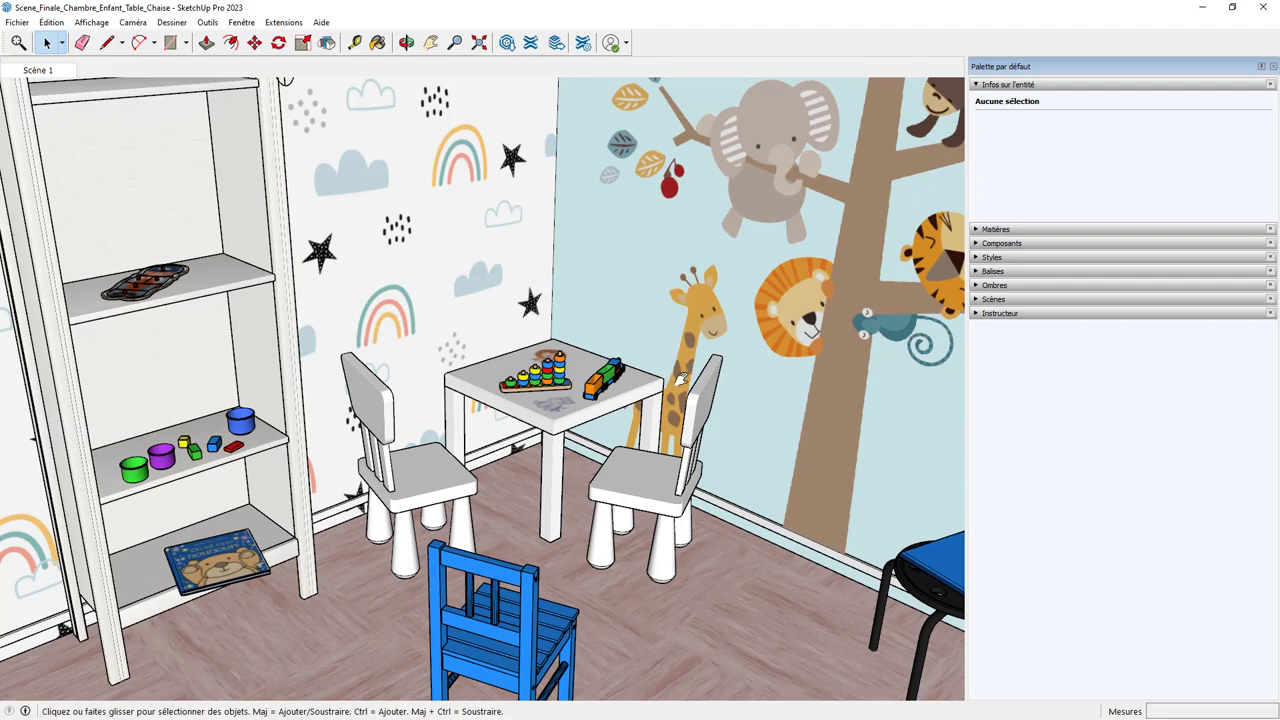
mouse_move(676, 372)
middle_down()
mouse_move(652, 378)
mouse_move(652, 423)
middle_up()
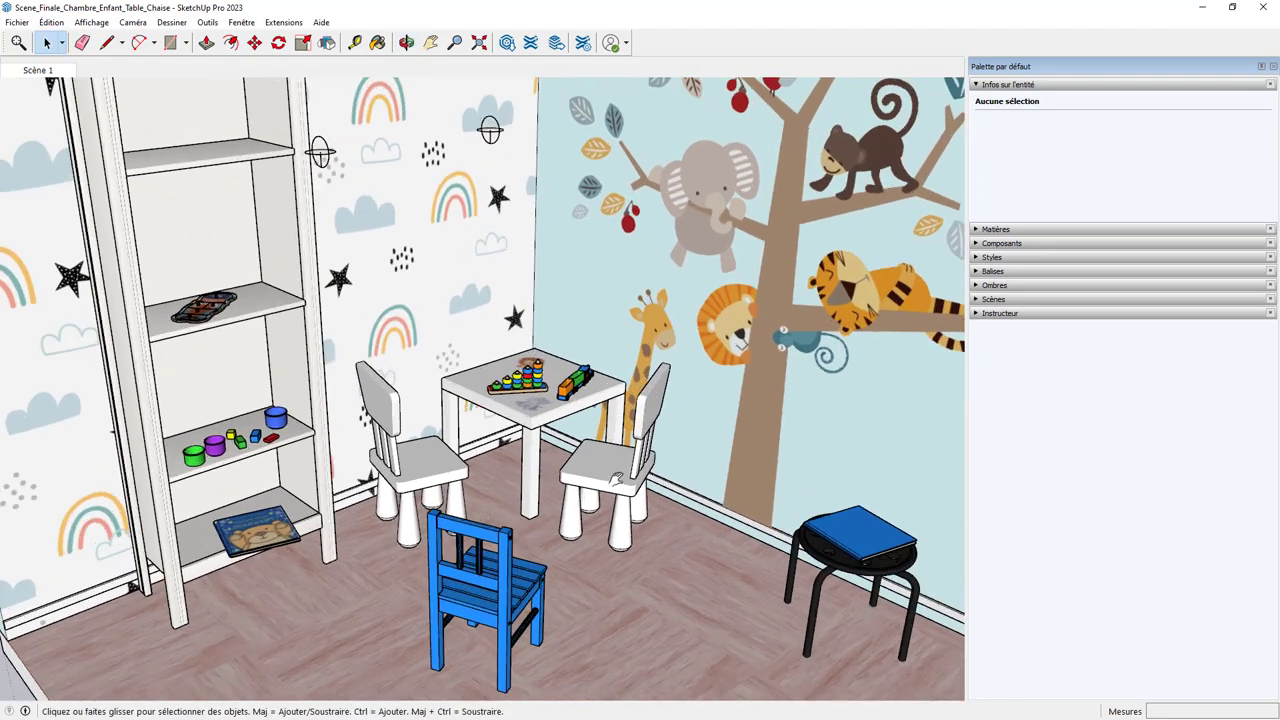
mouse_move(582, 520)
middle_down()
mouse_move(540, 525)
mouse_move(541, 507)
middle_up()
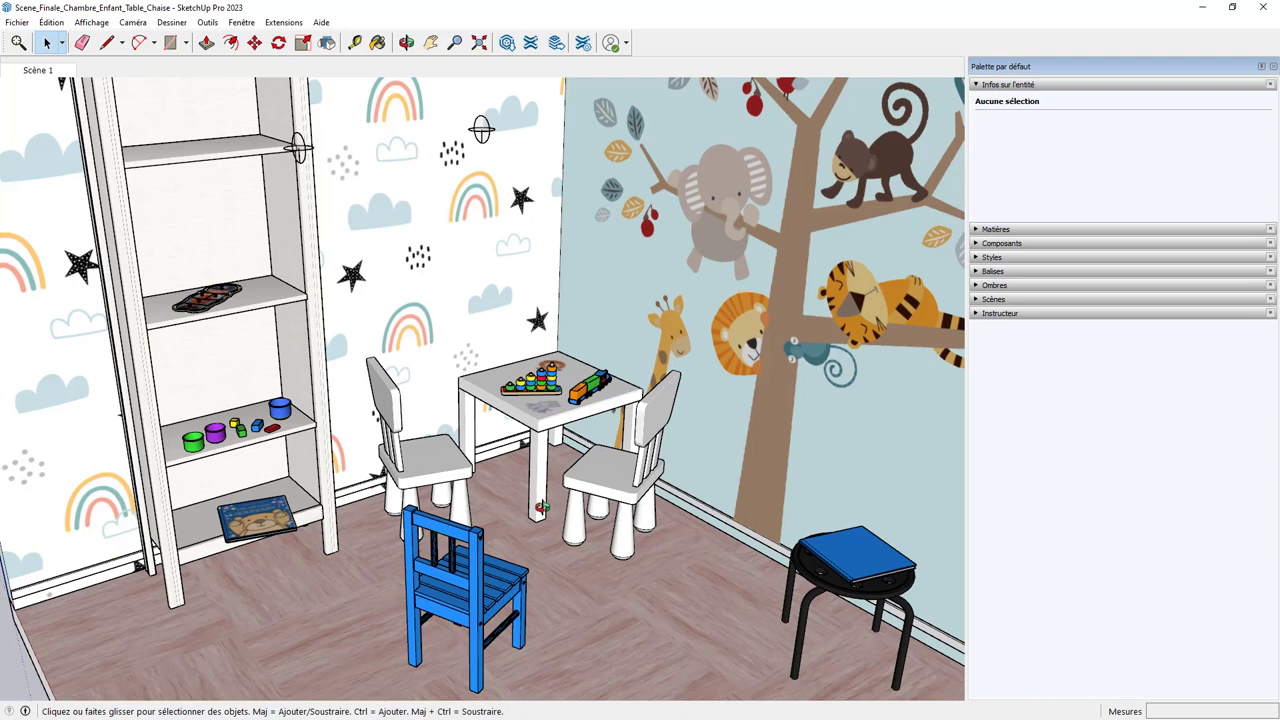
middle_drag(541, 507, 578, 461)
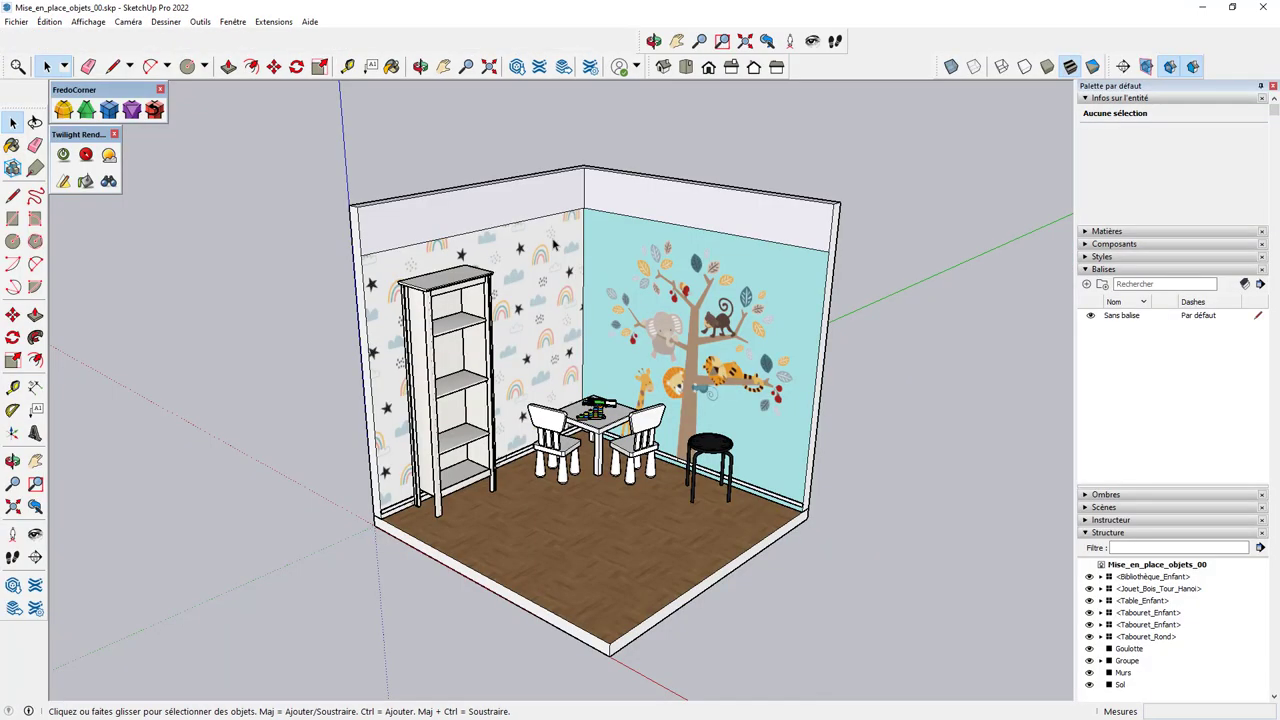
Step: Use Aide > Rechercher des mises à jour to download SketchUp Pro 23.0.367, then close the window
click(312, 24)
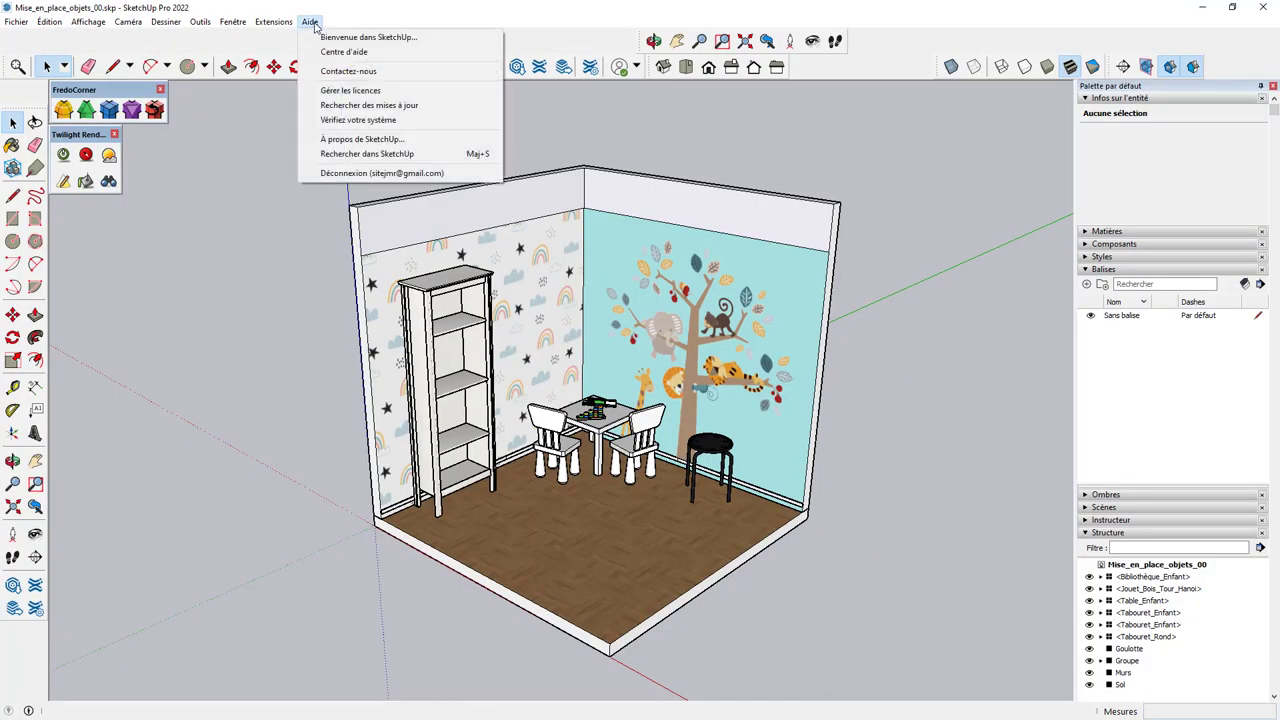
click(358, 106)
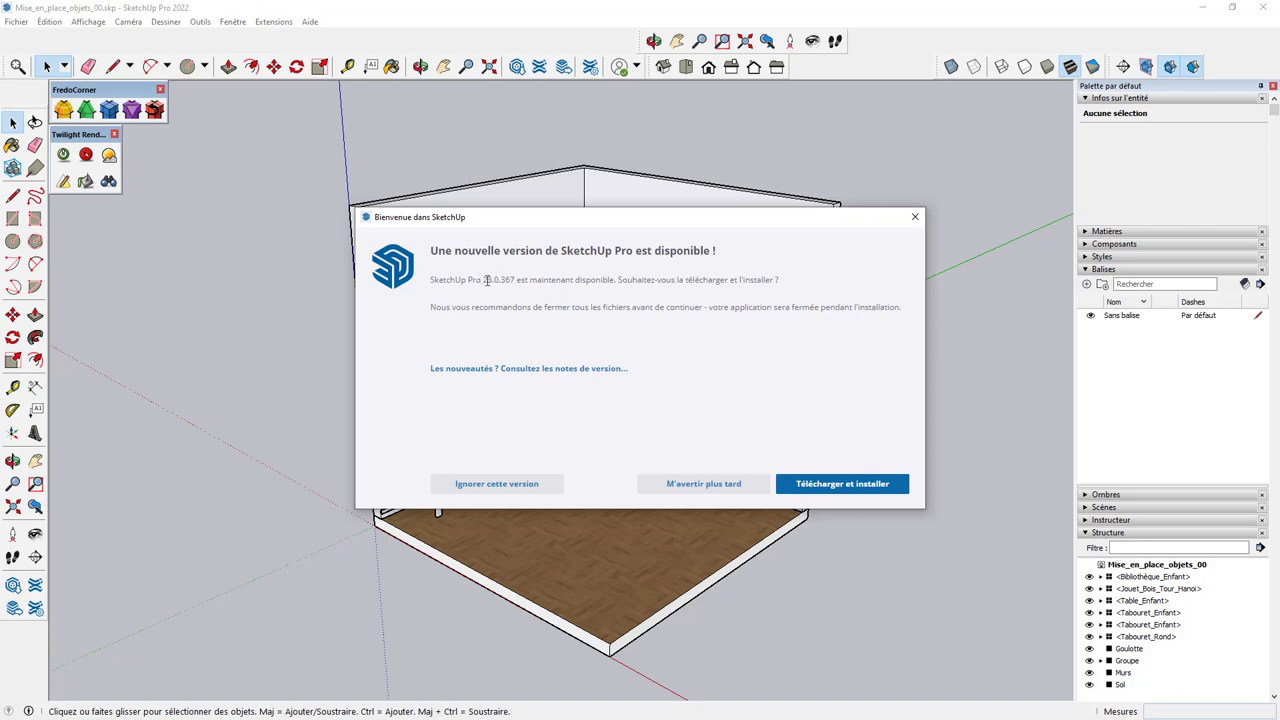
click(843, 486)
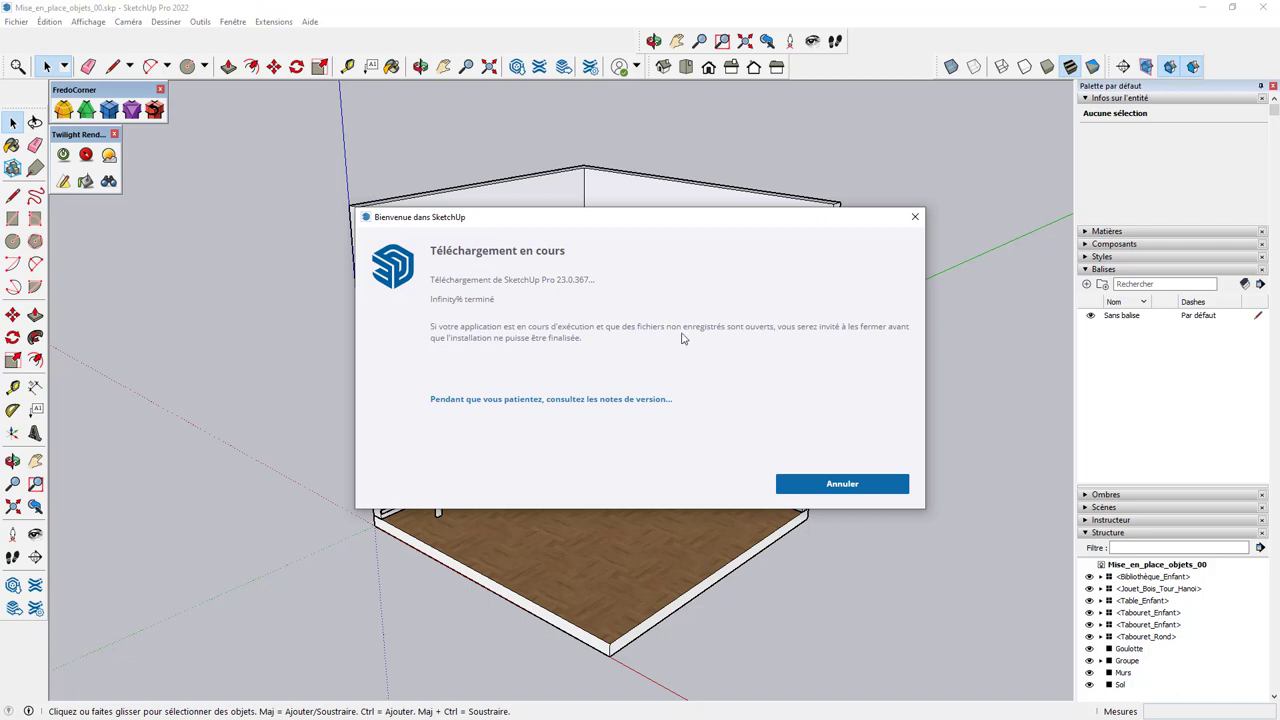
click(916, 218)
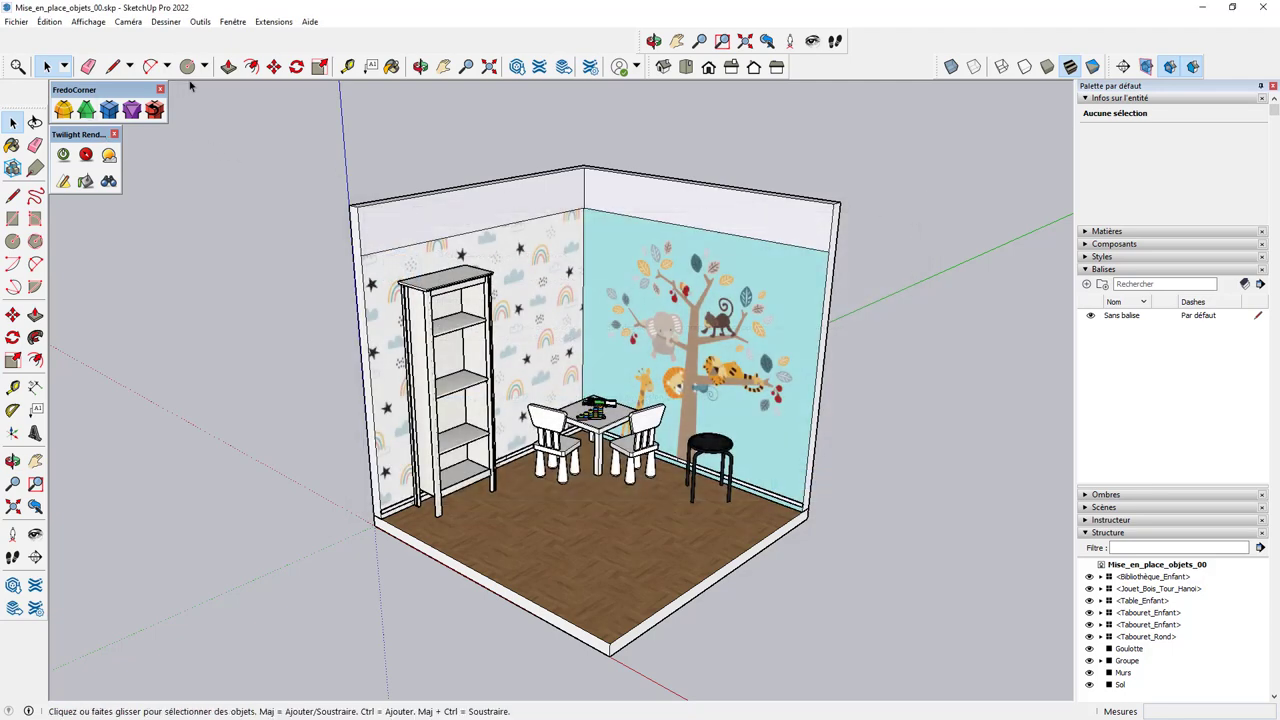
Step: Quit SketchUp 2022 and run the SketchUpStudio-2023-0-367-137.exe installer
click(15, 24)
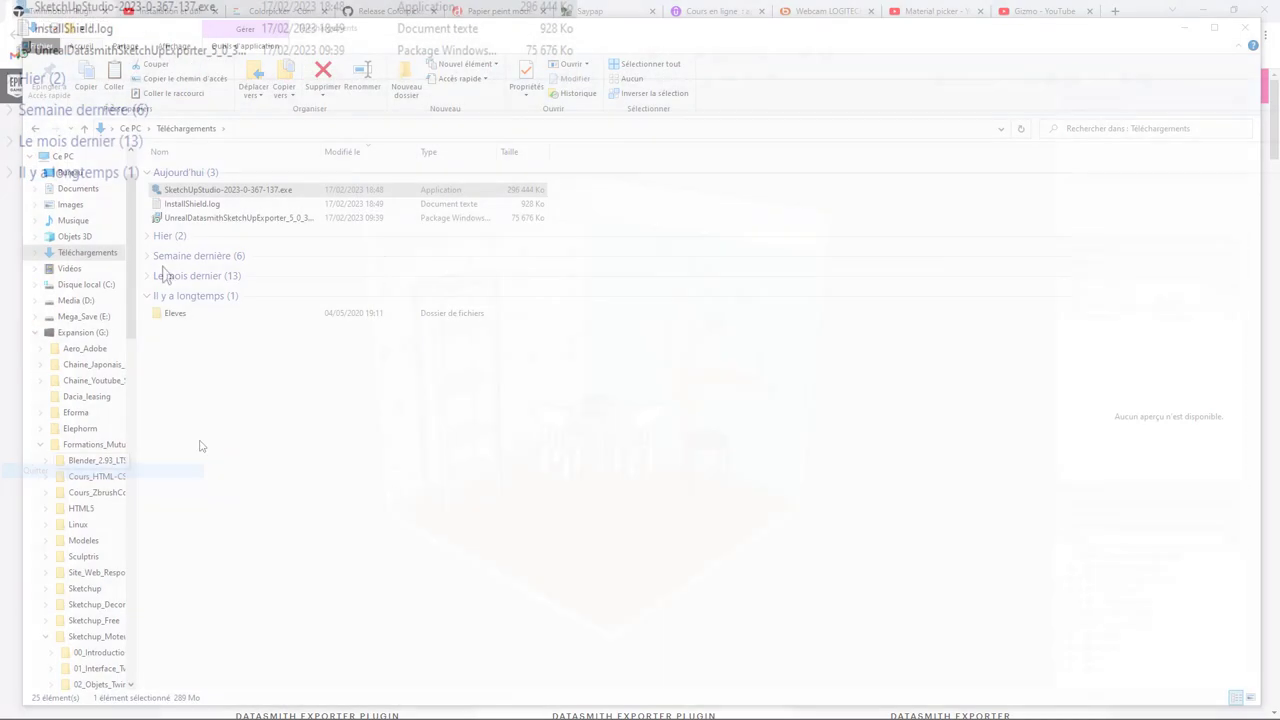
mouse_move(124, 7)
double_click(95, 10)
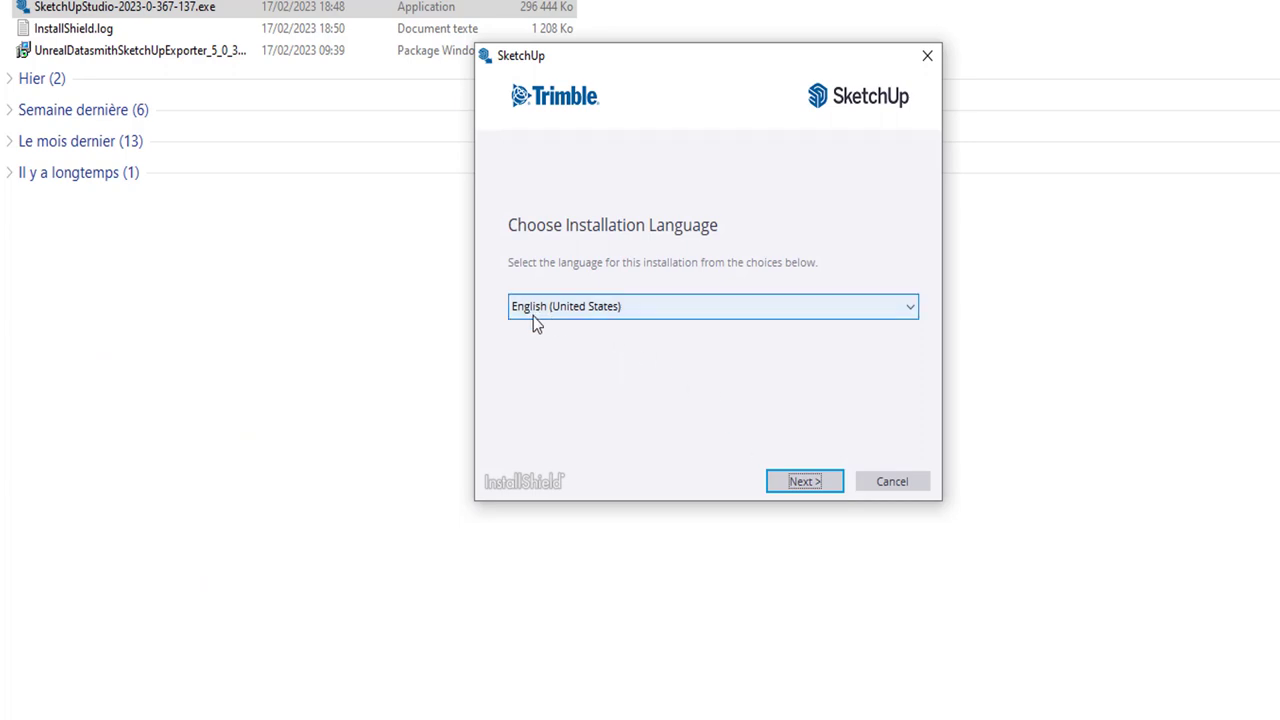
Step: Install SketchUp 2023 in English (United States) with the default options and destination
click(559, 309)
click(605, 292)
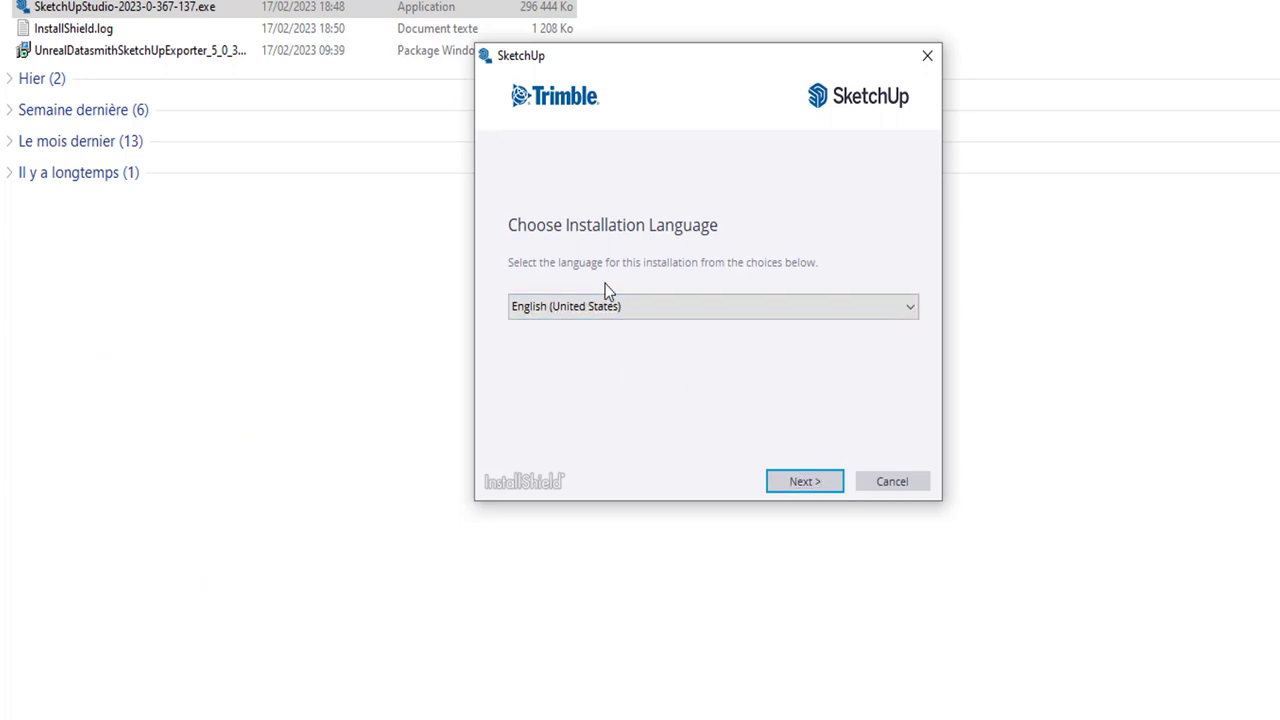
click(805, 482)
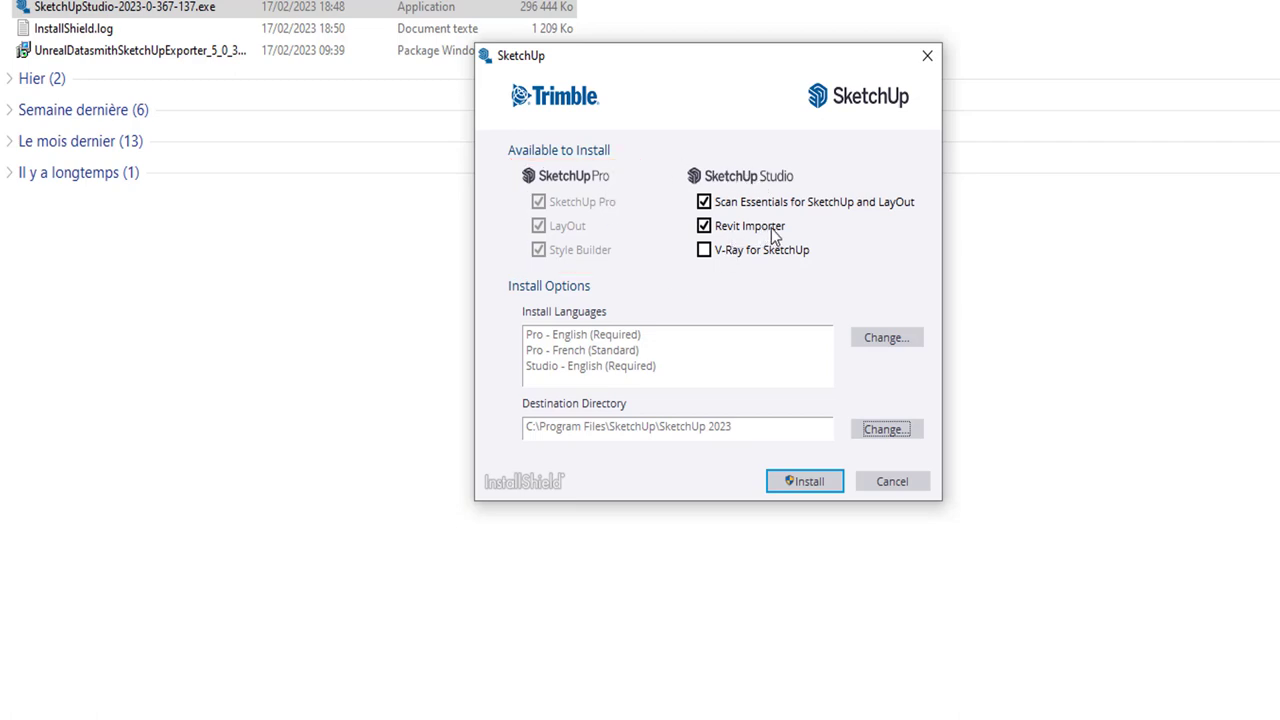
click(807, 483)
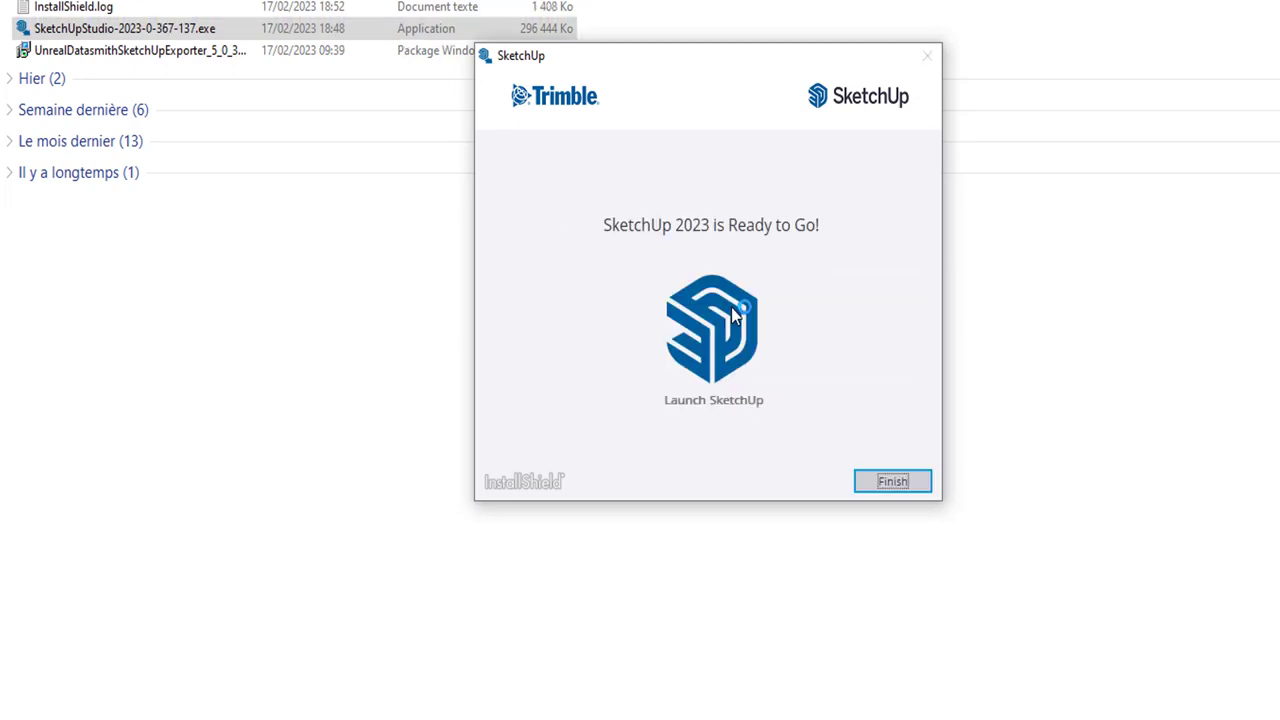
Step: Finish the installer and launch SketchUp.exe from C:\Programmes\SketchUp\SketchUp 2023
click(892, 483)
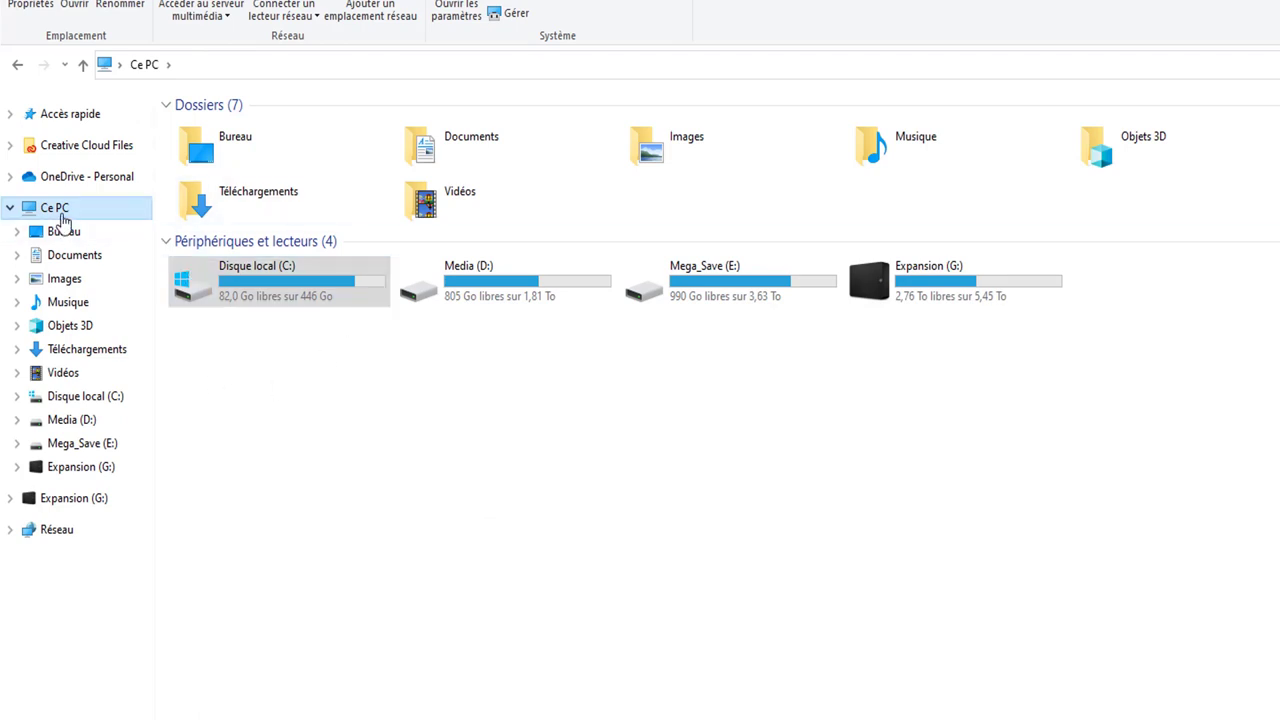
click(75, 398)
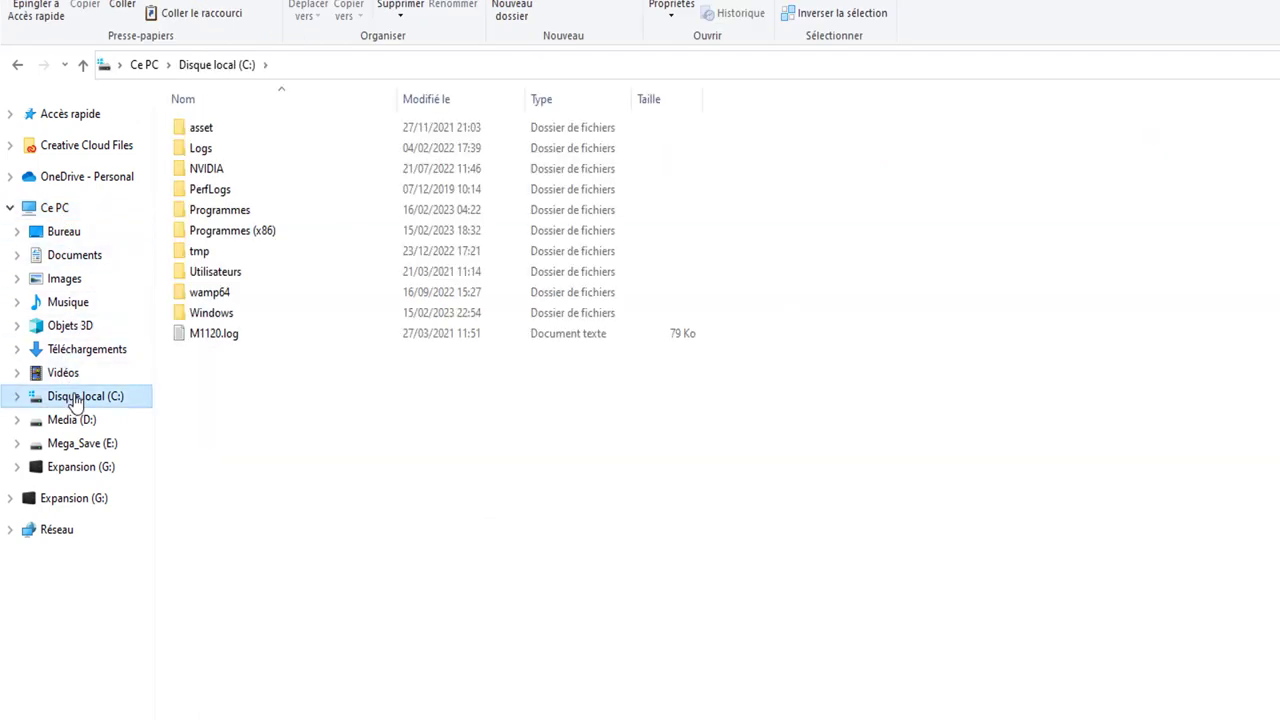
double_click(222, 210)
scroll(294, 285, down, 5)
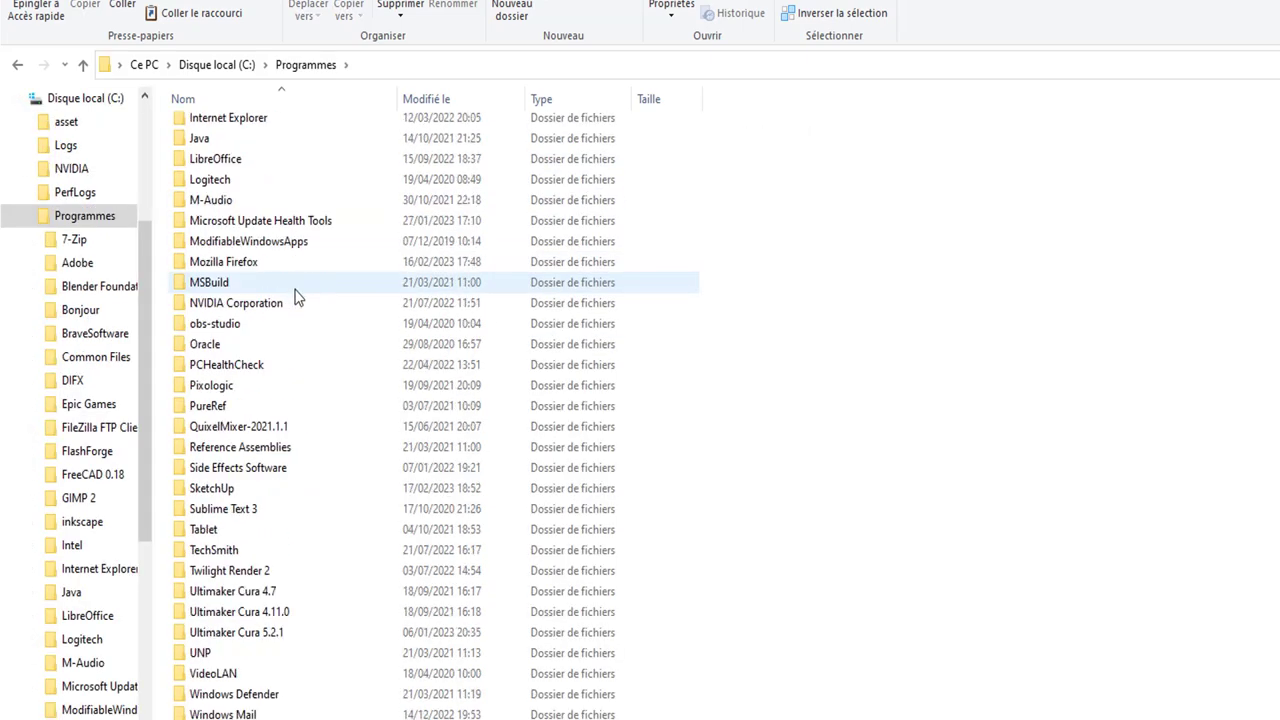
double_click(215, 488)
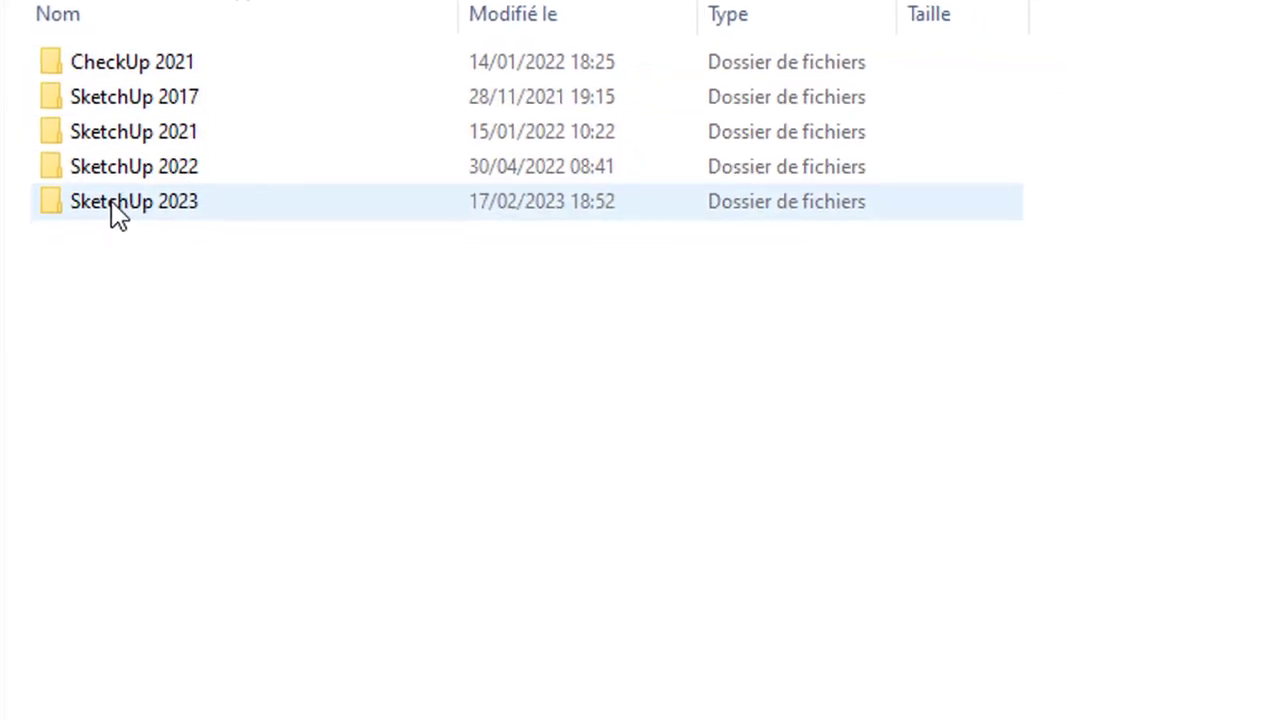
double_click(118, 205)
scroll(190, 250, down, 5)
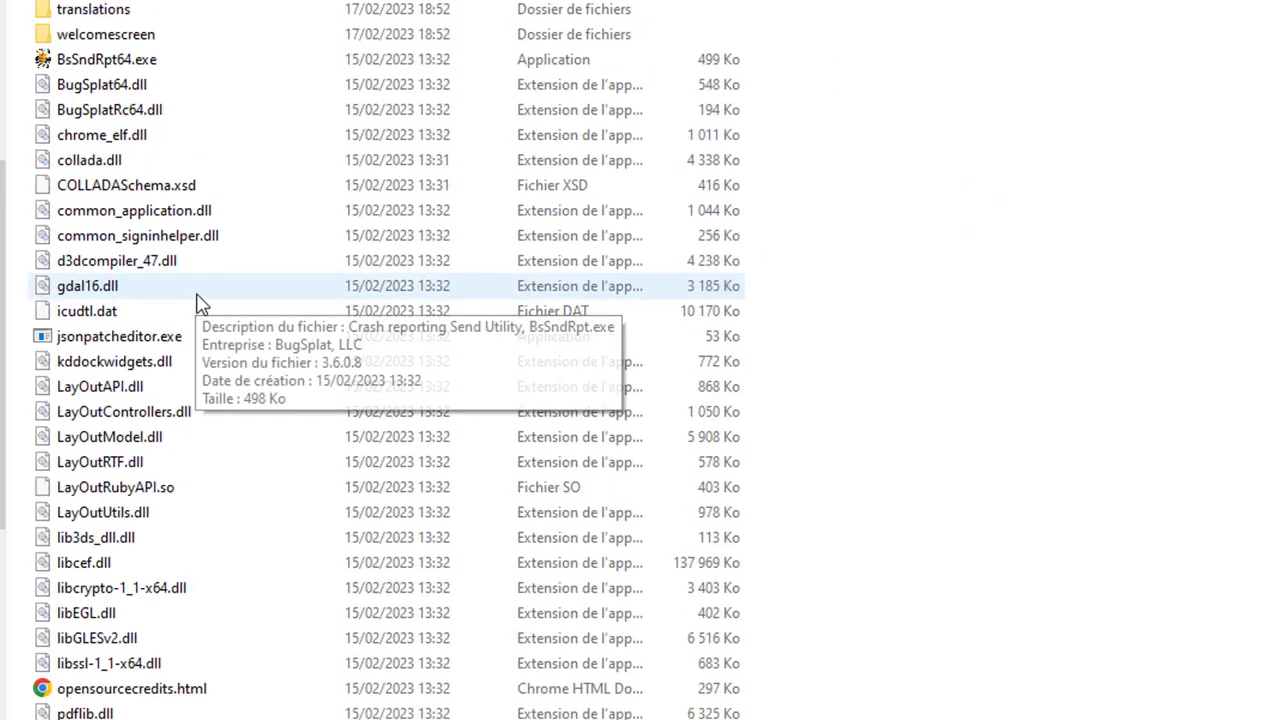
scroll(214, 360, down, 3)
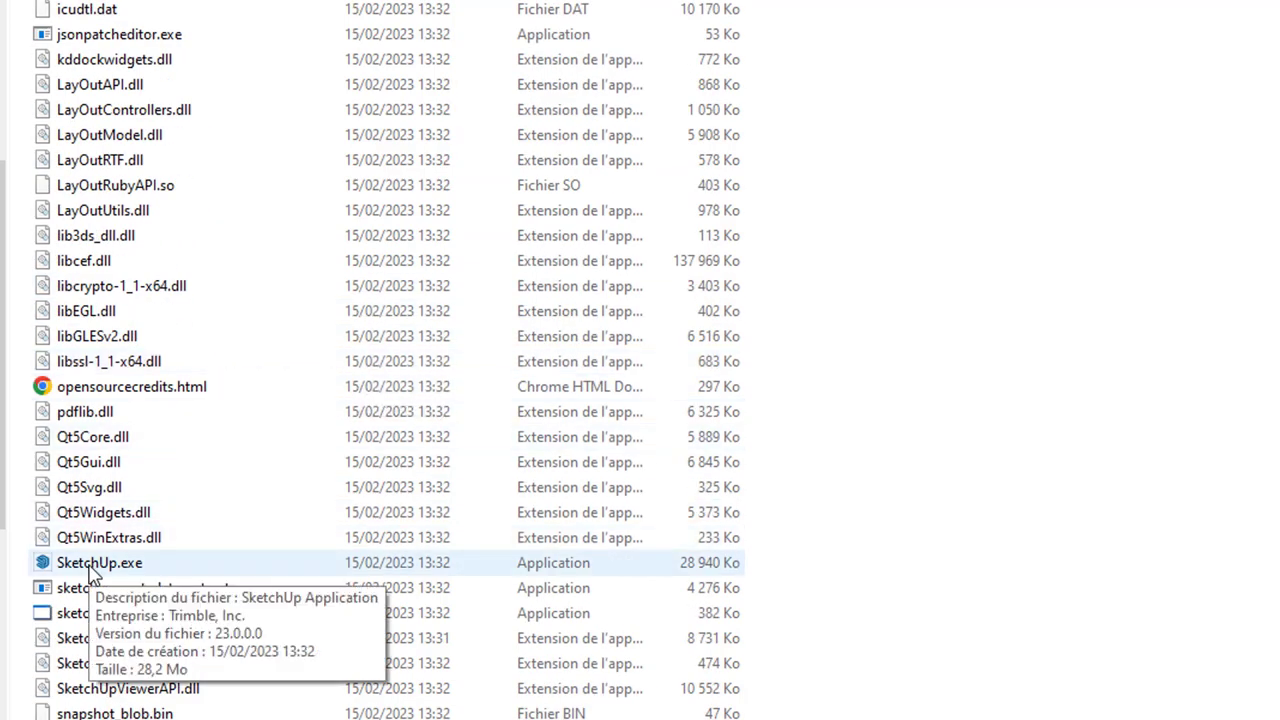
double_click(90, 566)
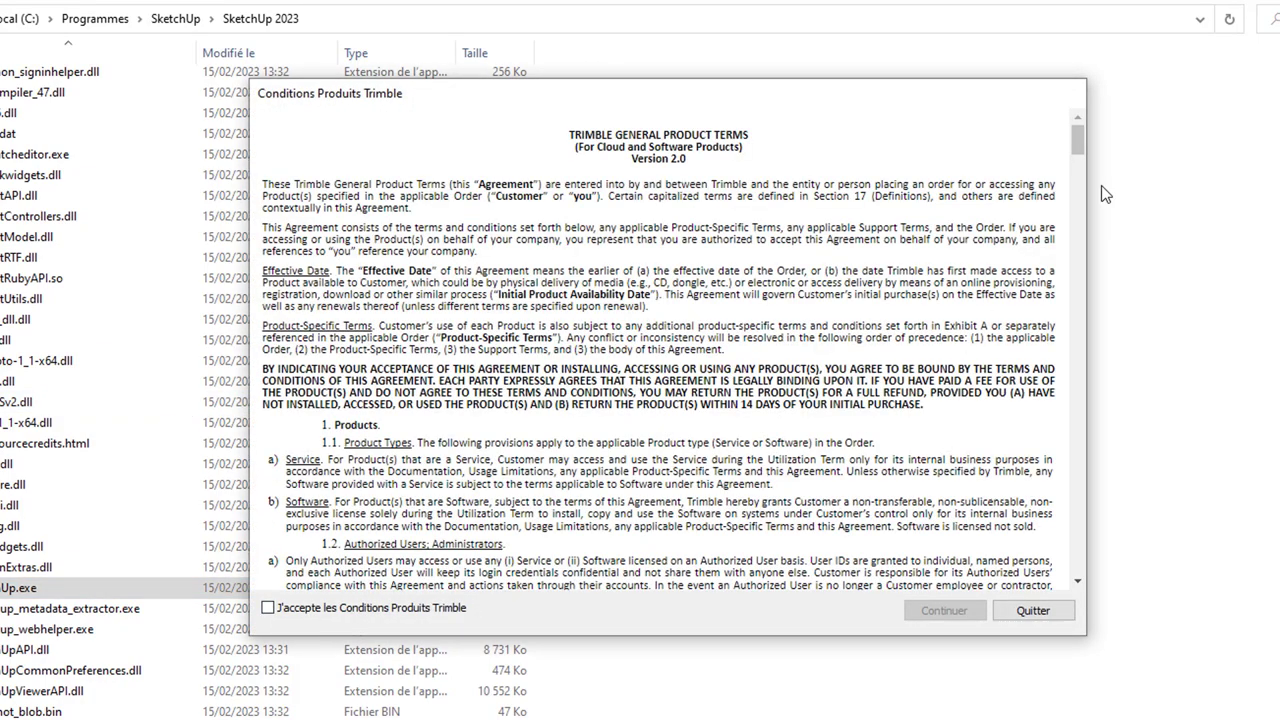
Step: Scroll to the end of the Trimble product terms, tick the acceptance box, and continue
drag(1078, 140, 1078, 565)
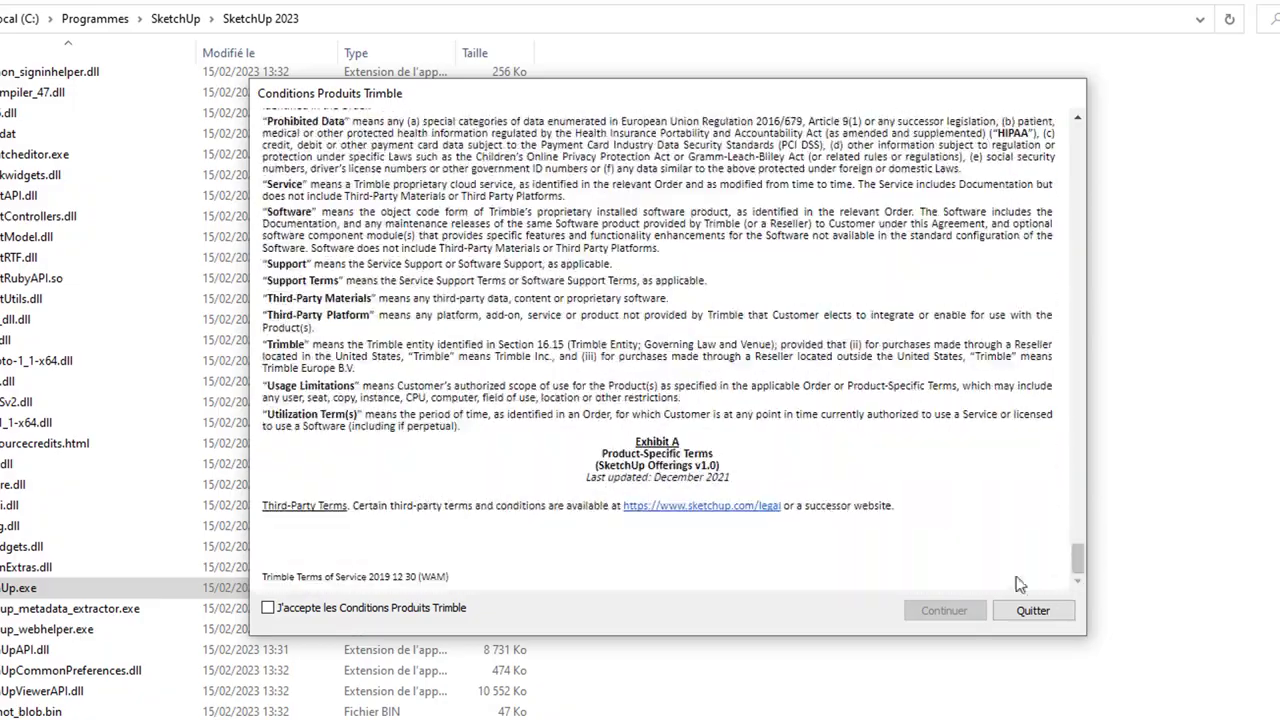
click(268, 608)
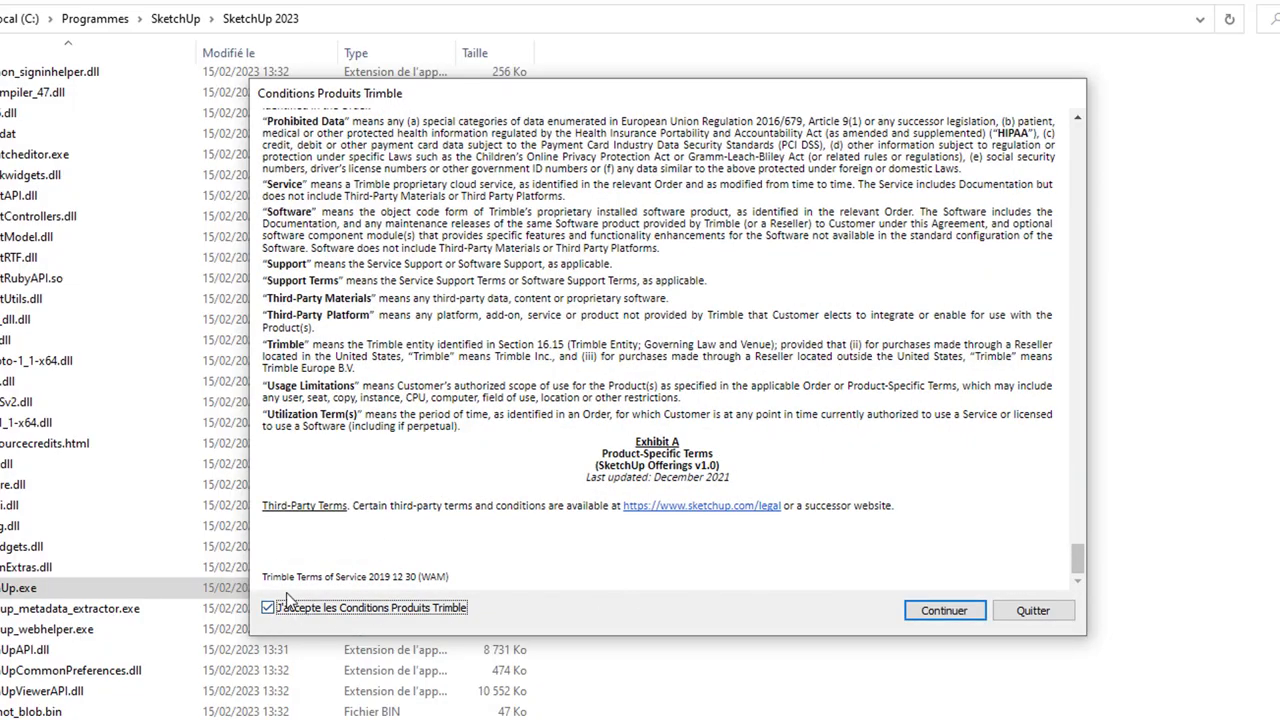
click(950, 610)
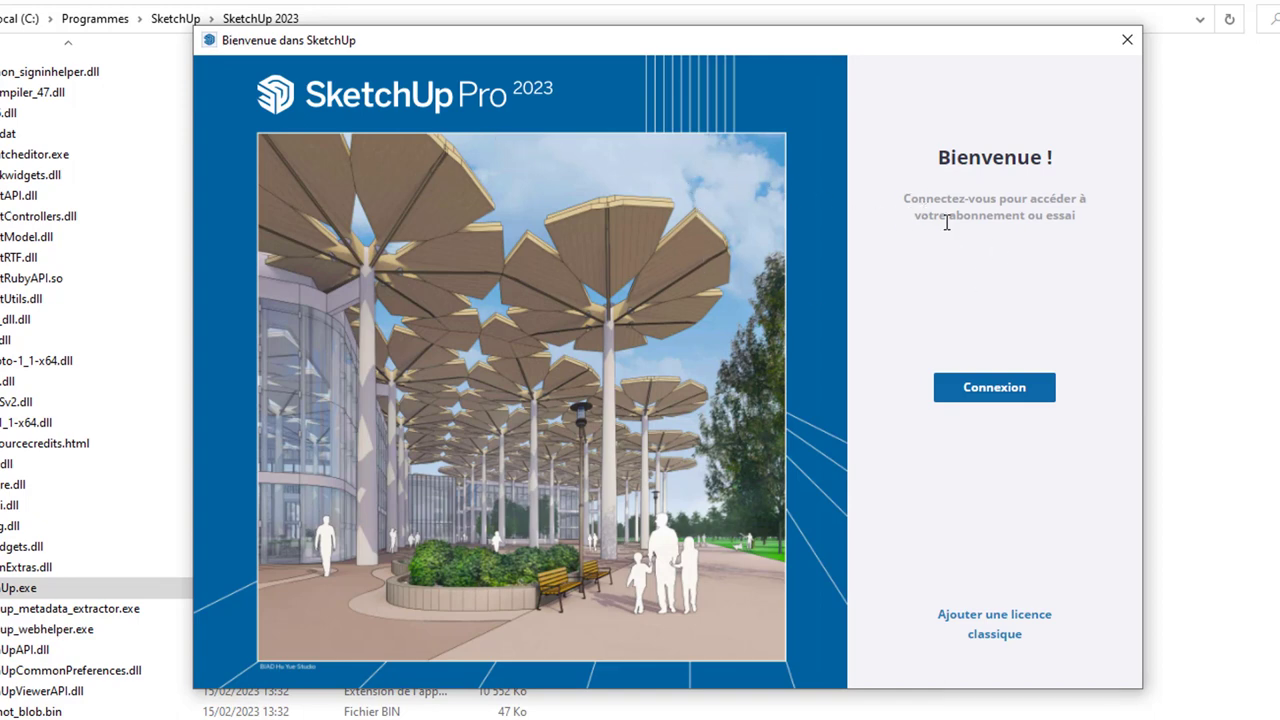
Step: Sign in with Trimble ID using the account username and the autofilled saved password
click(995, 395)
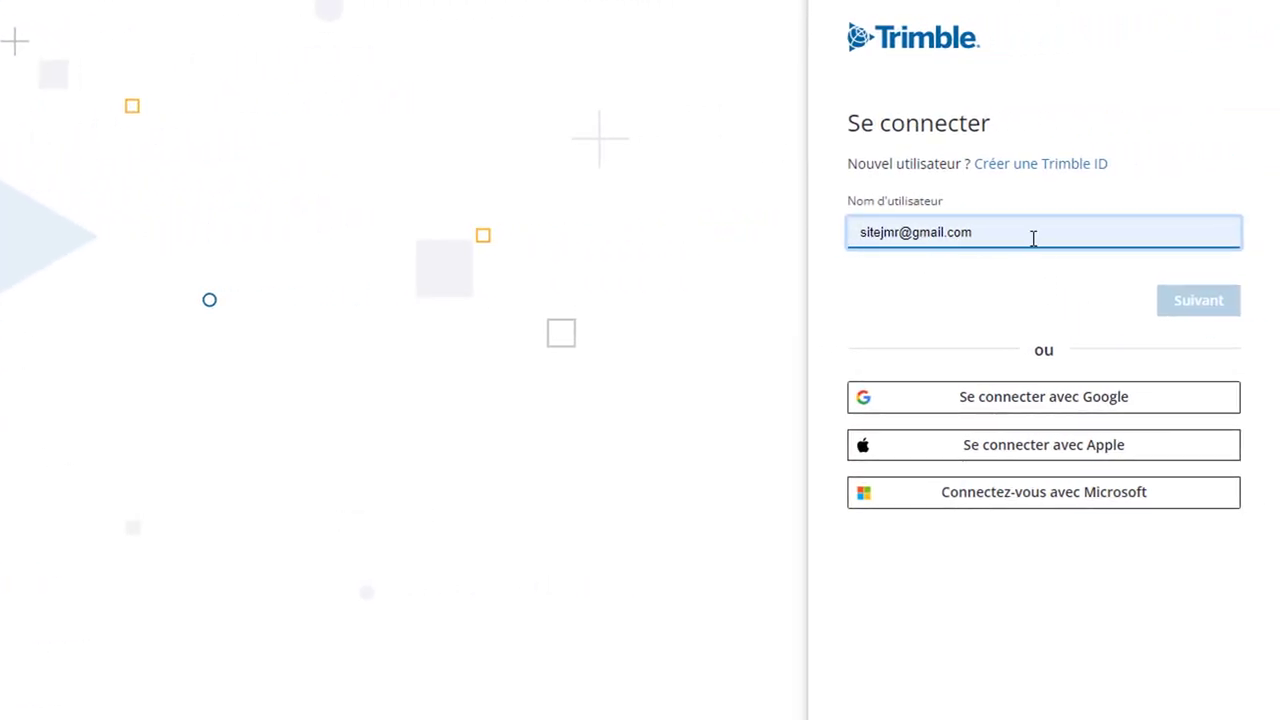
click(1205, 303)
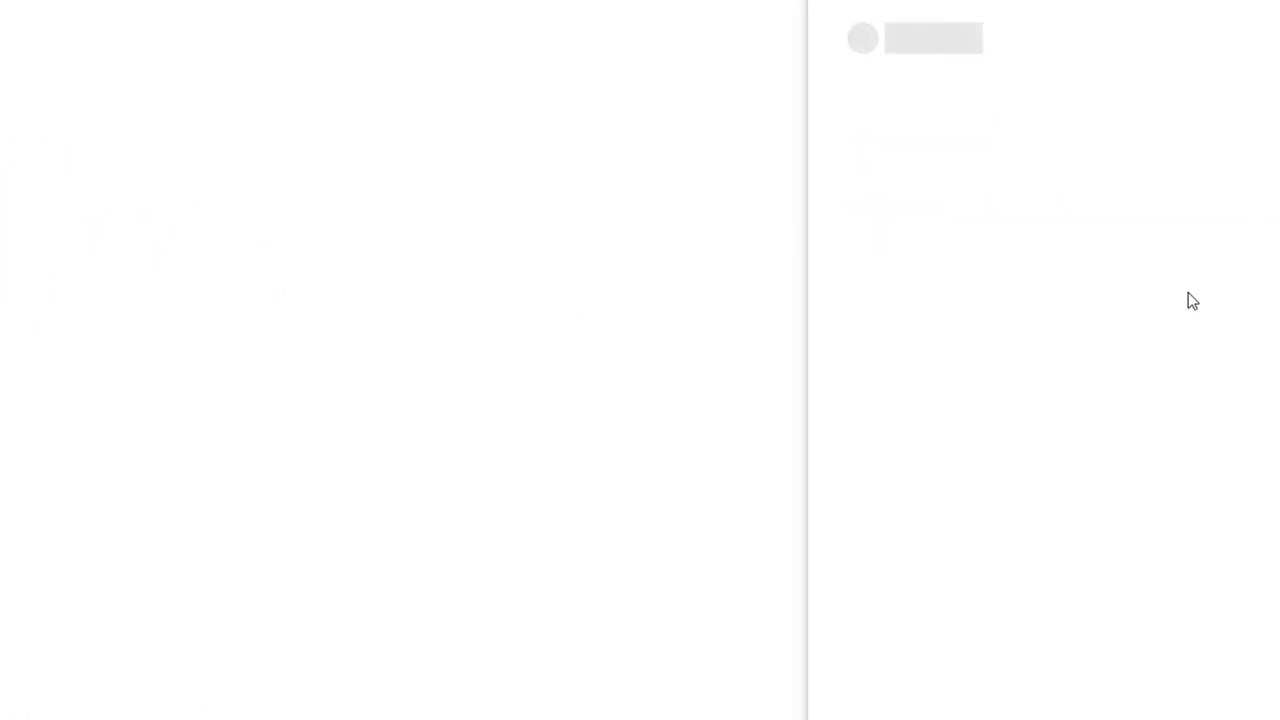
click(951, 232)
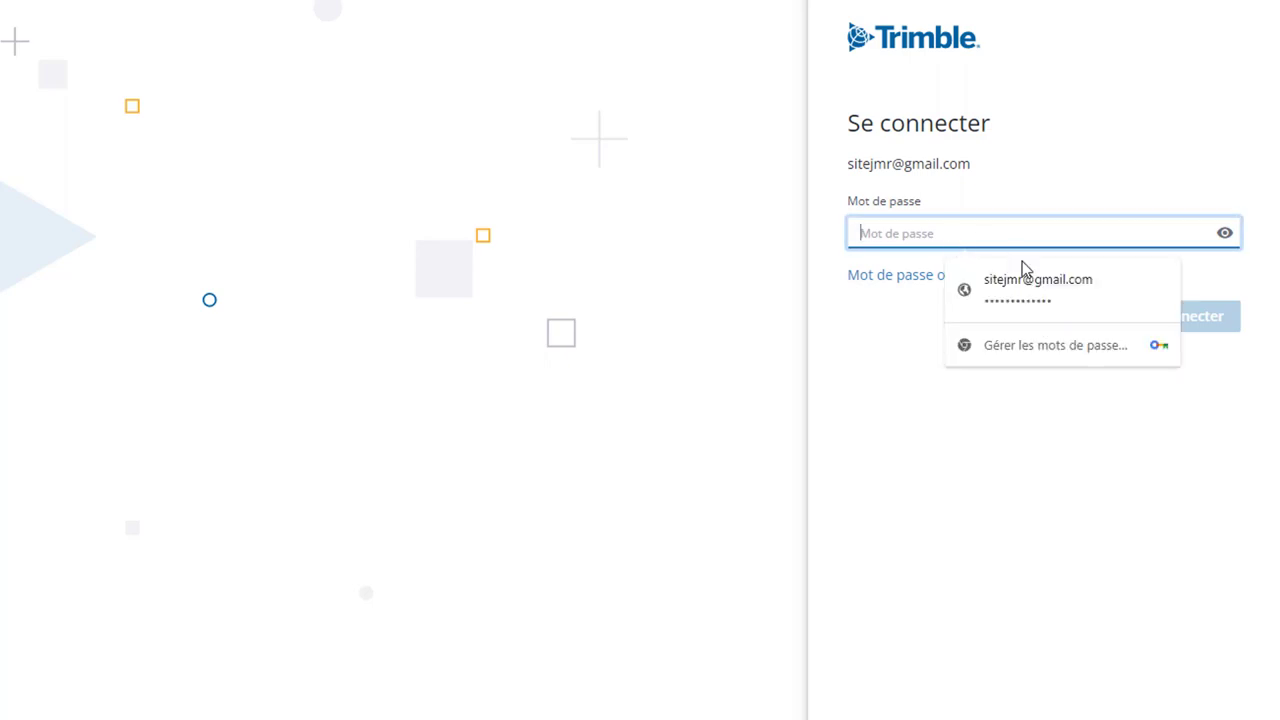
click(1061, 292)
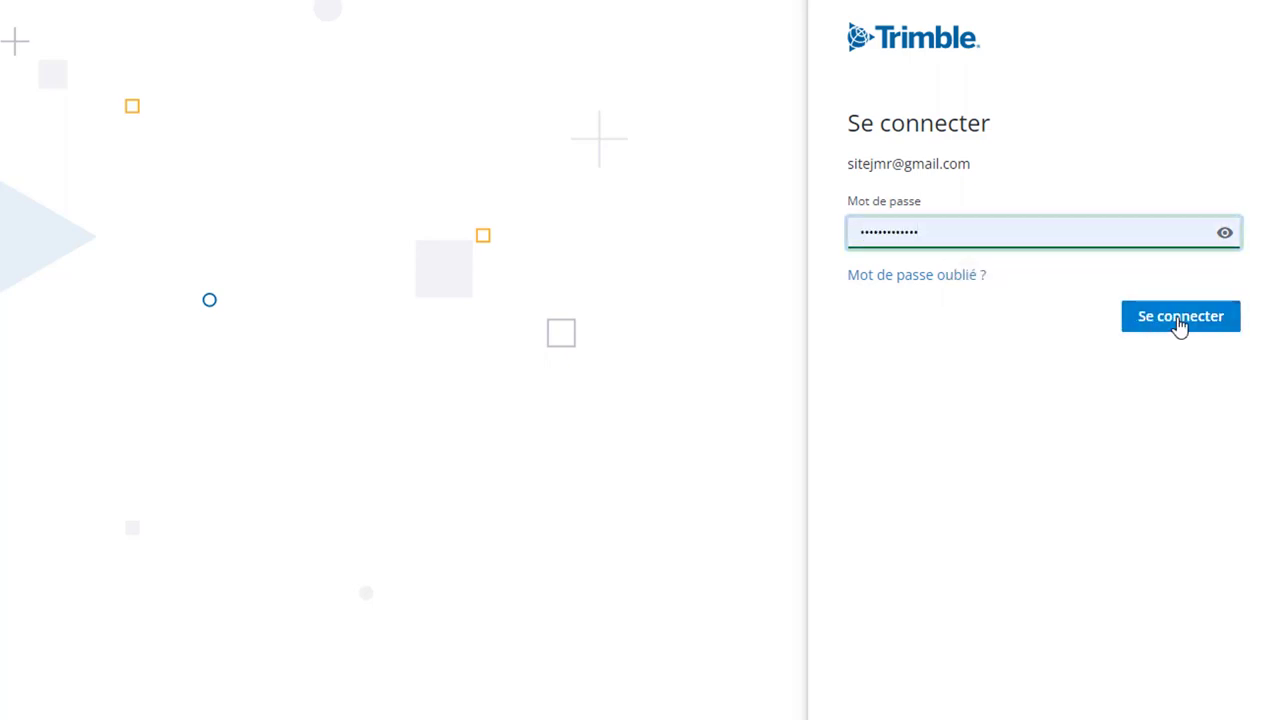
click(1181, 322)
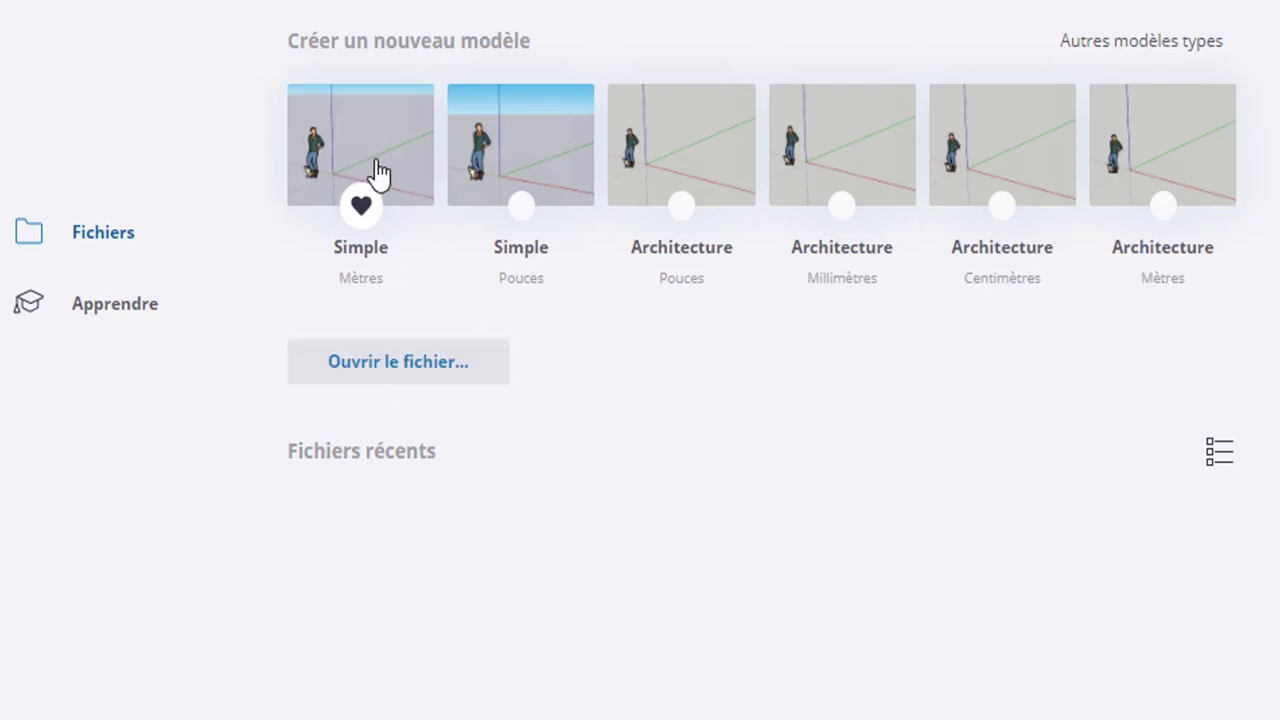
Step: Start a new model from the Simple Mètres template and orbit around the default figure
click(345, 145)
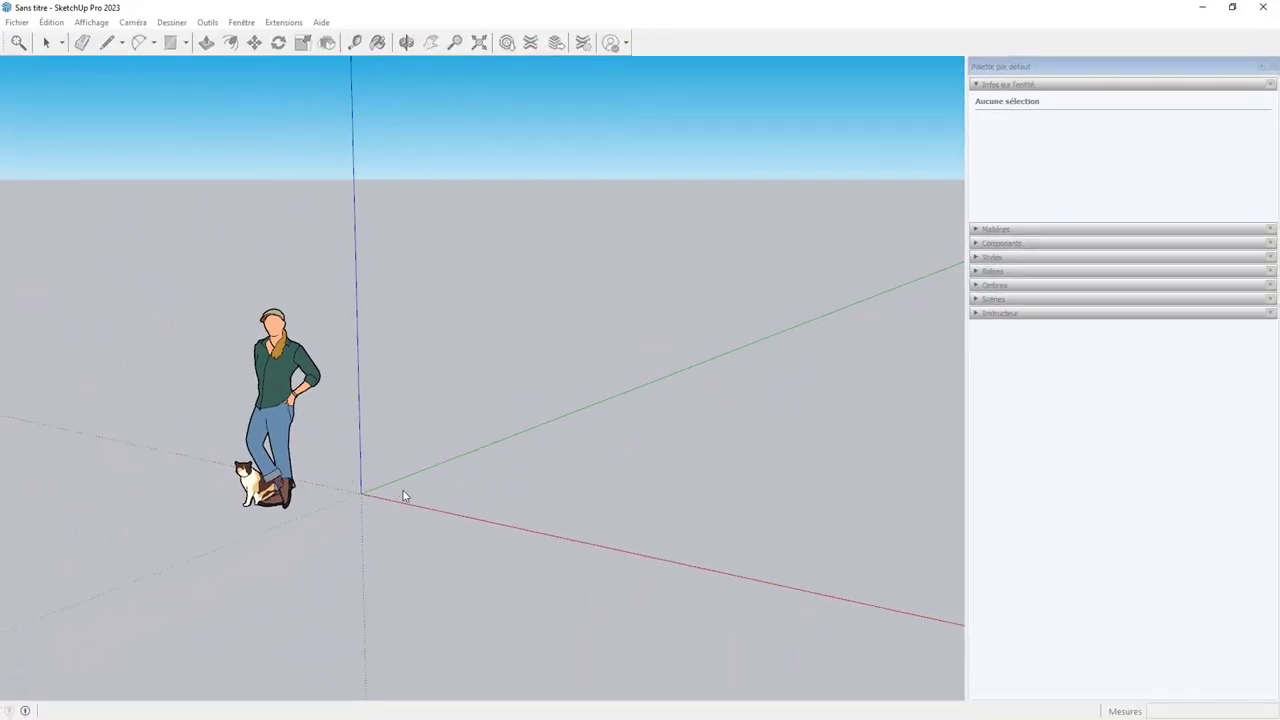
mouse_move(416, 447)
middle_down()
mouse_move(711, 451)
mouse_move(485, 502)
mouse_move(303, 517)
mouse_move(586, 200)
middle_up()
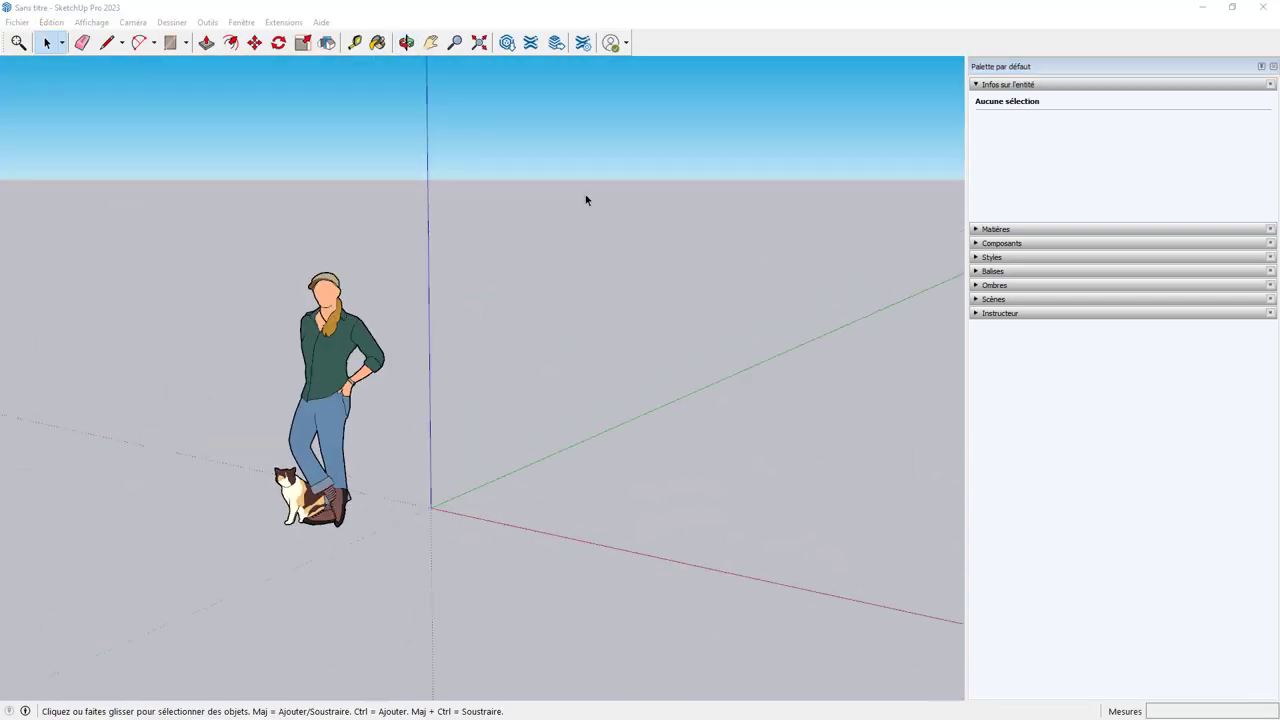